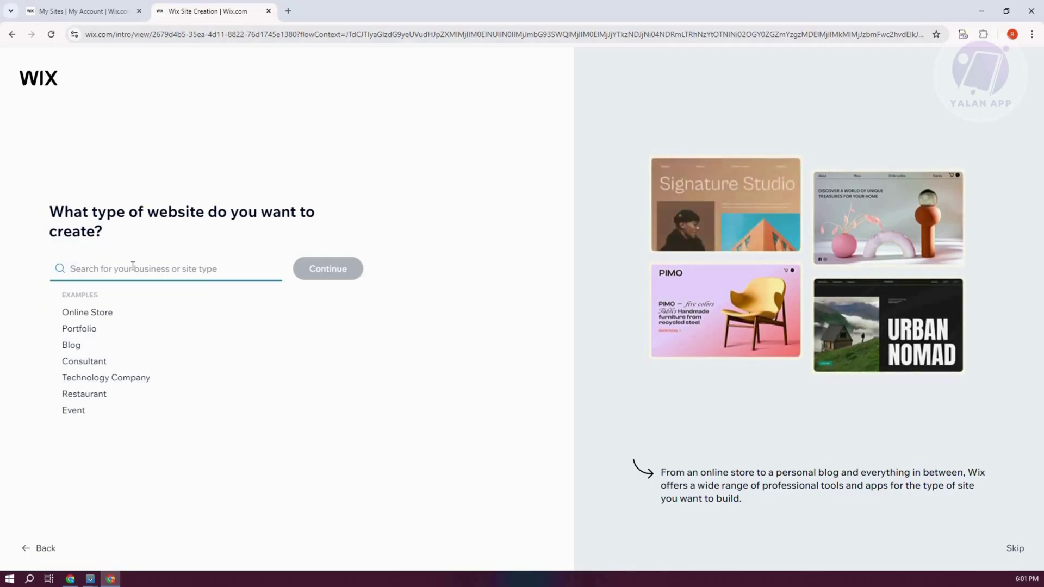
# Search 'hotel' and choose Hotel as the new site's type, then continue
pyautogui.write('hOTEL')
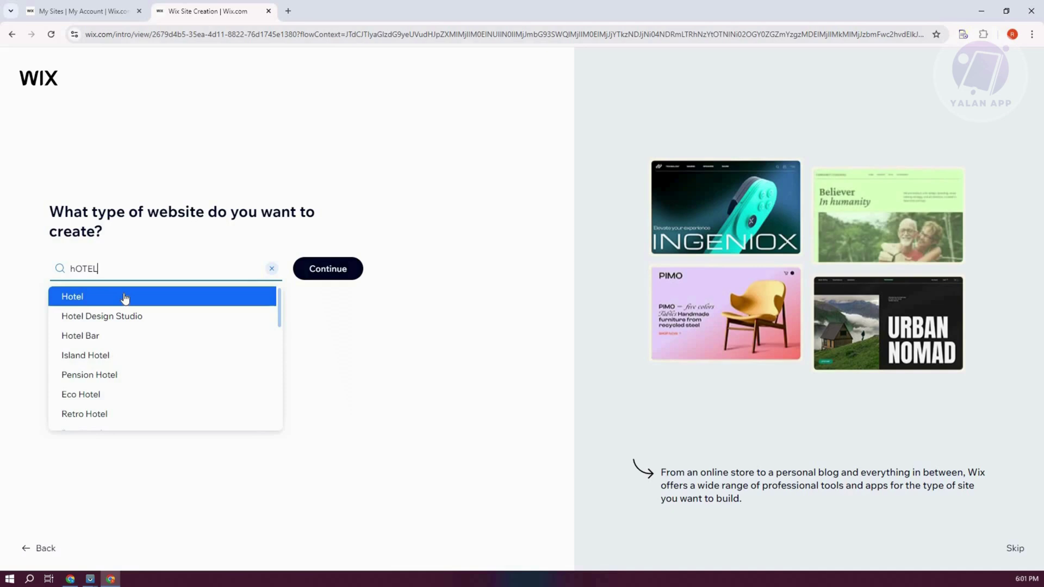
pyautogui.click(233, 297)
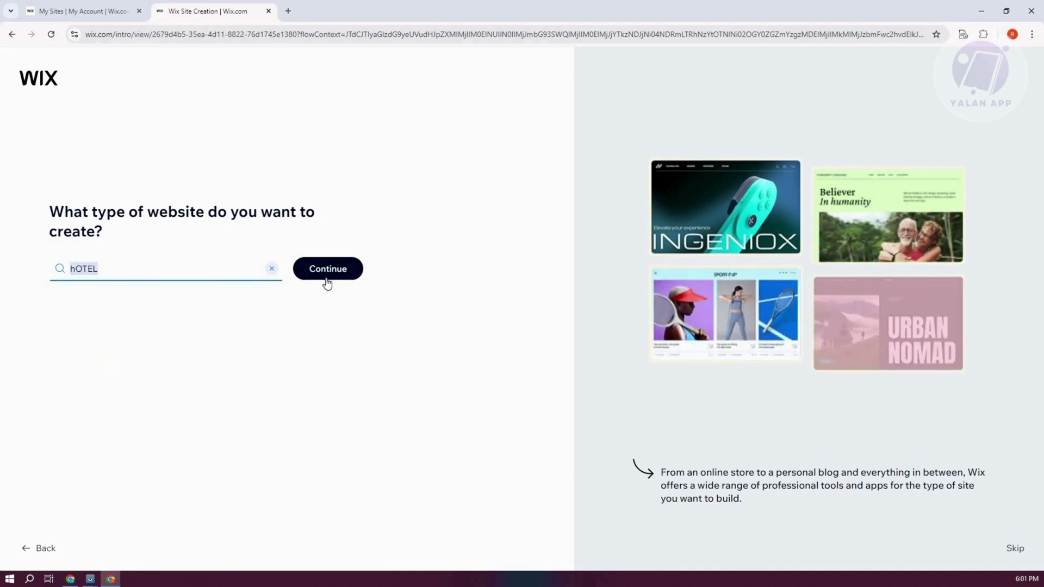
pyautogui.click(328, 281)
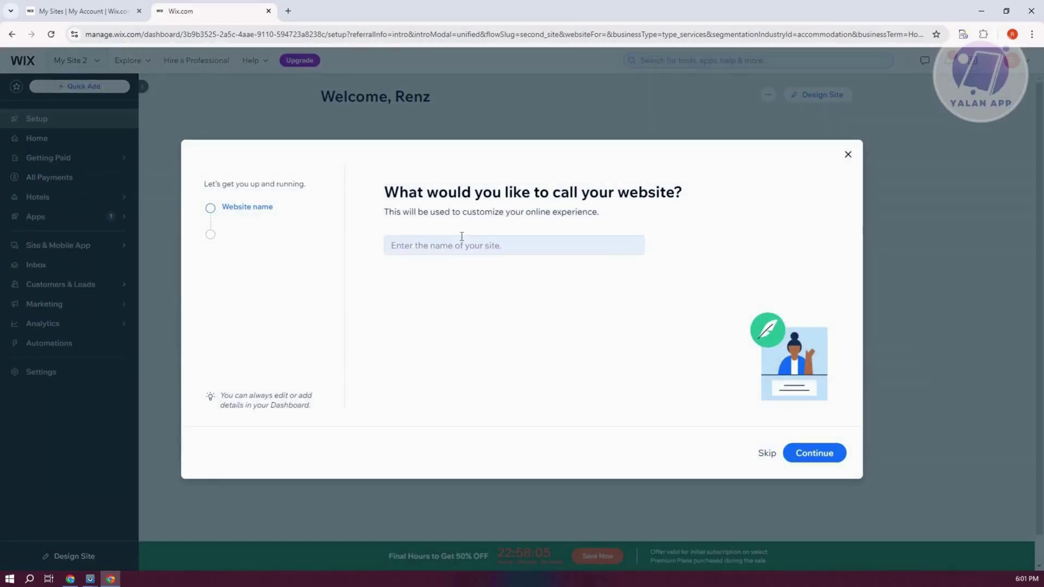
# Enter RENZI HOTEL as the website's name
pyautogui.click(506, 245)
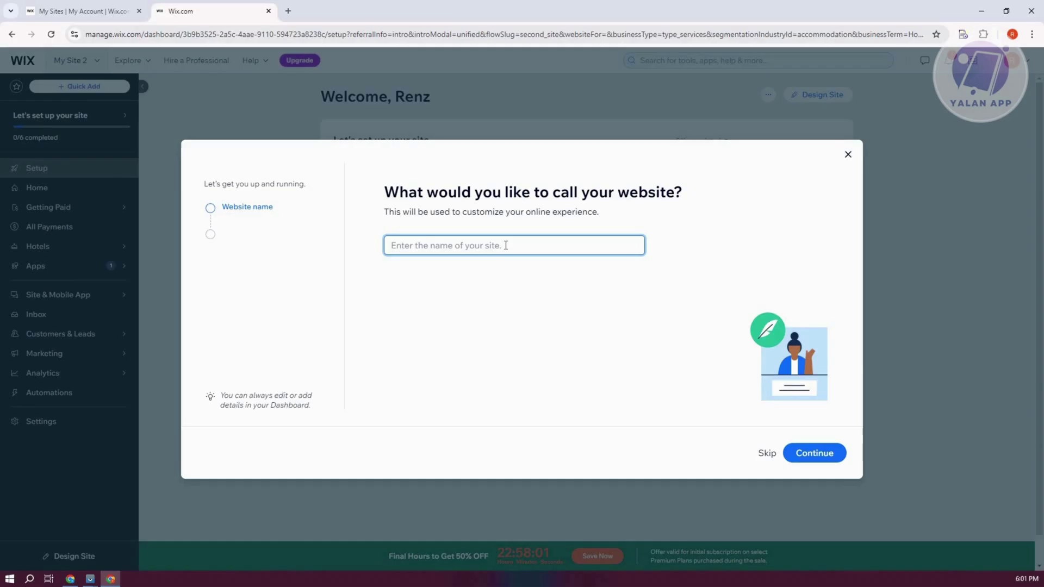
pyautogui.write('RENZI HOTEL')
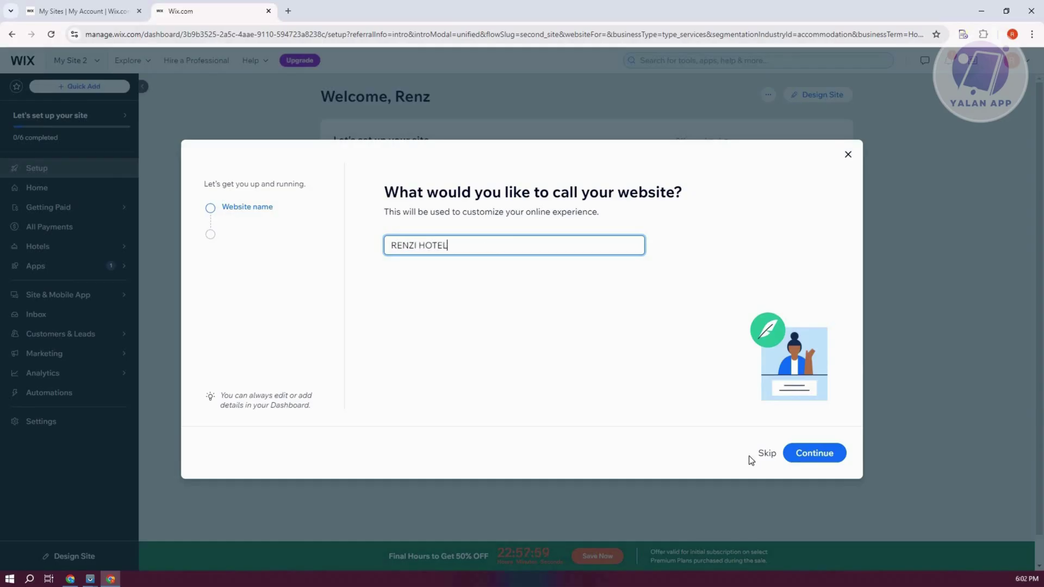
pyautogui.click(814, 457)
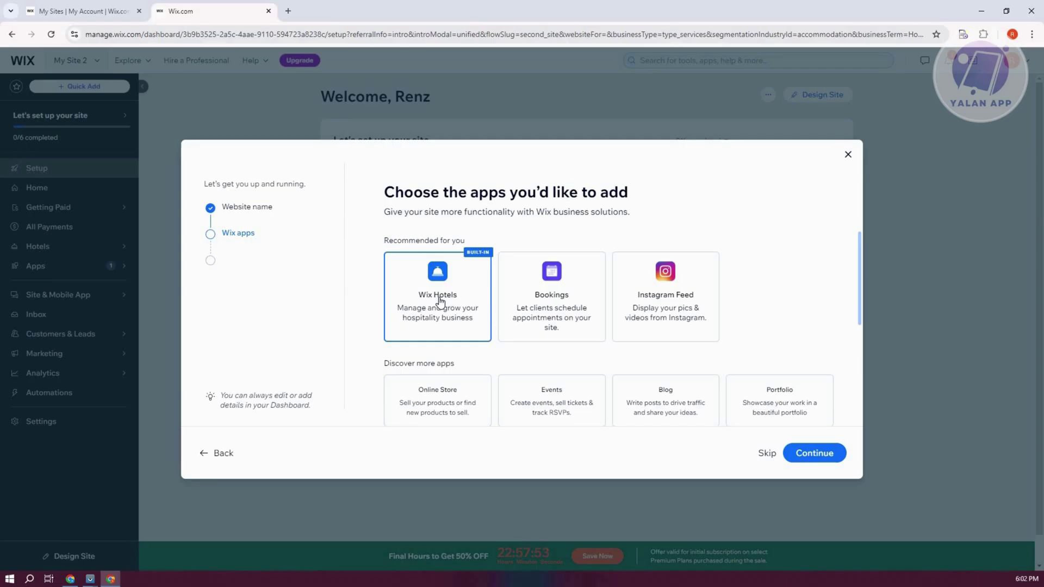
# Accept the recommended apps, including Wix Hotels, and go on to the dashboard
pyautogui.scroll(-1, 440, 315)
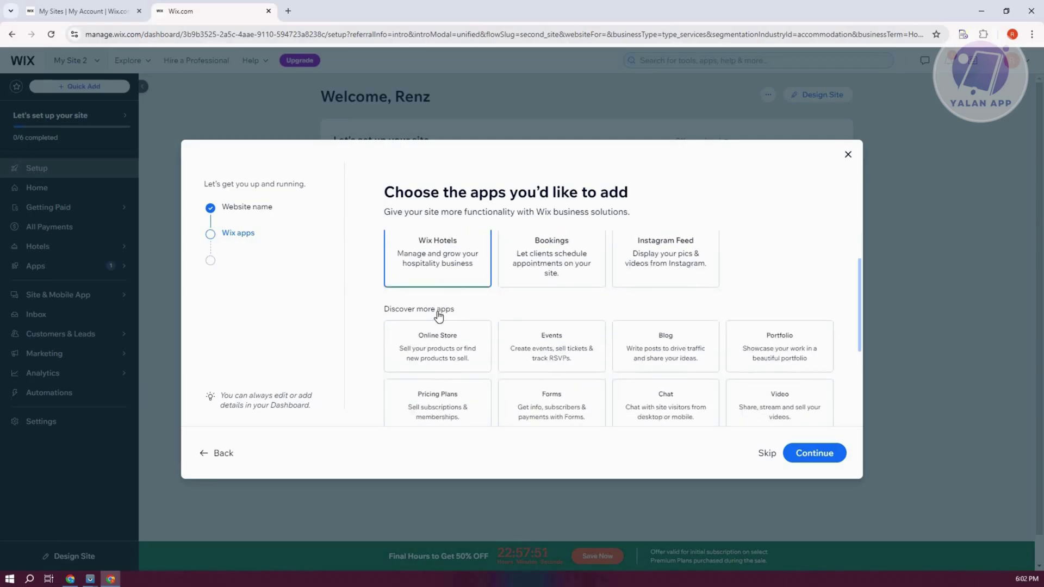
pyautogui.scroll(1, 785, 423)
pyautogui.click(831, 458)
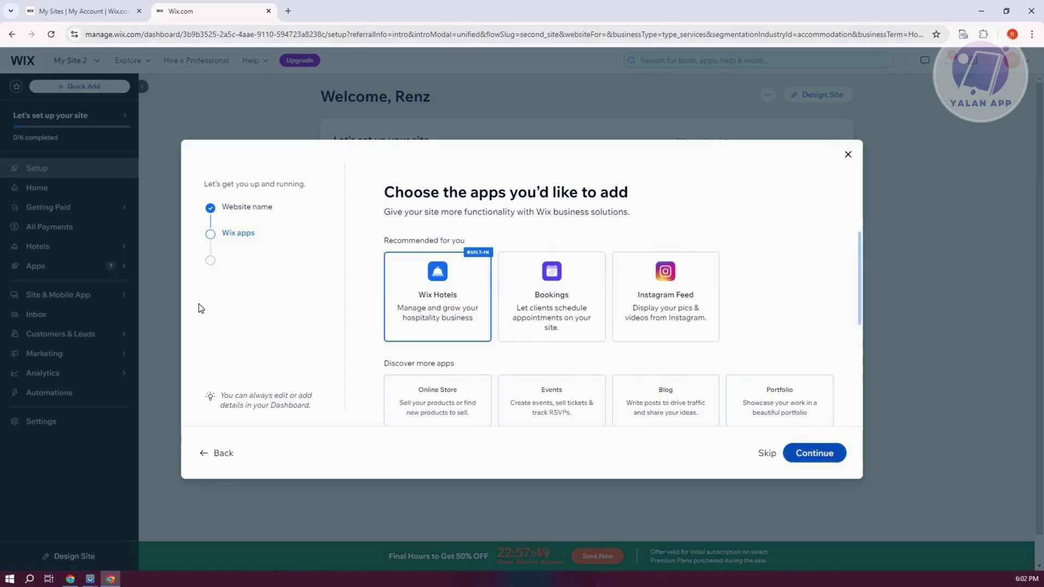
pyautogui.click(533, 337)
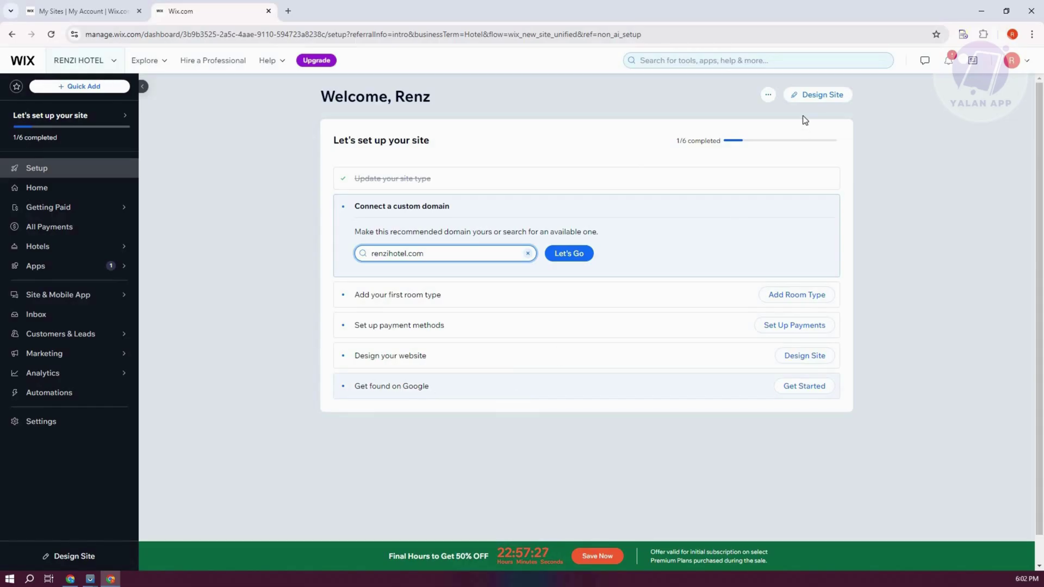
# Open the first Hotel template, Seaside B&B, in the editor from Design Site > Pick a Template
pyautogui.click(823, 100)
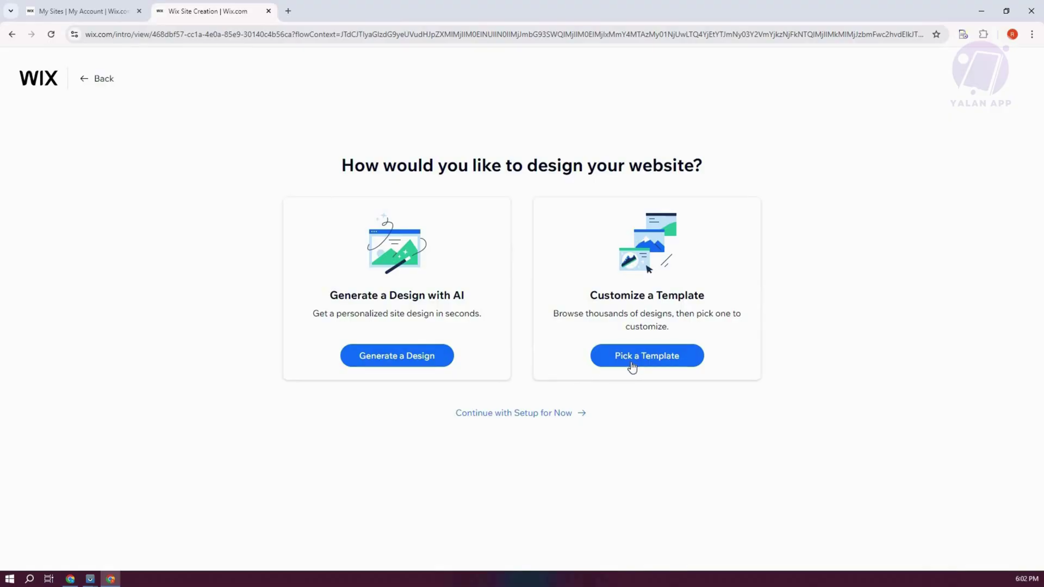
pyautogui.click(632, 367)
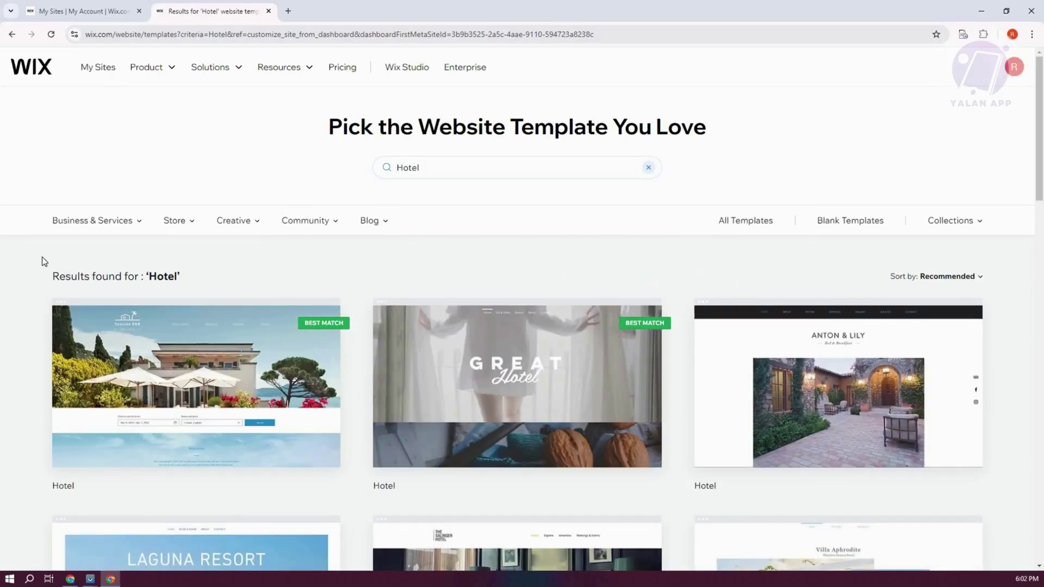
pyautogui.scroll(-3, 21, 258)
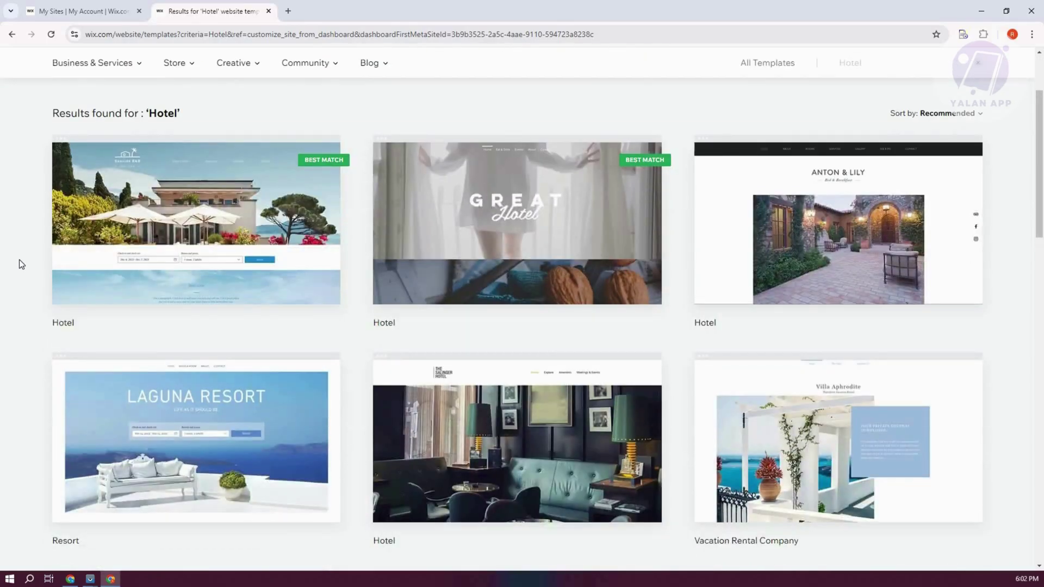
pyautogui.moveTo(200, 212)
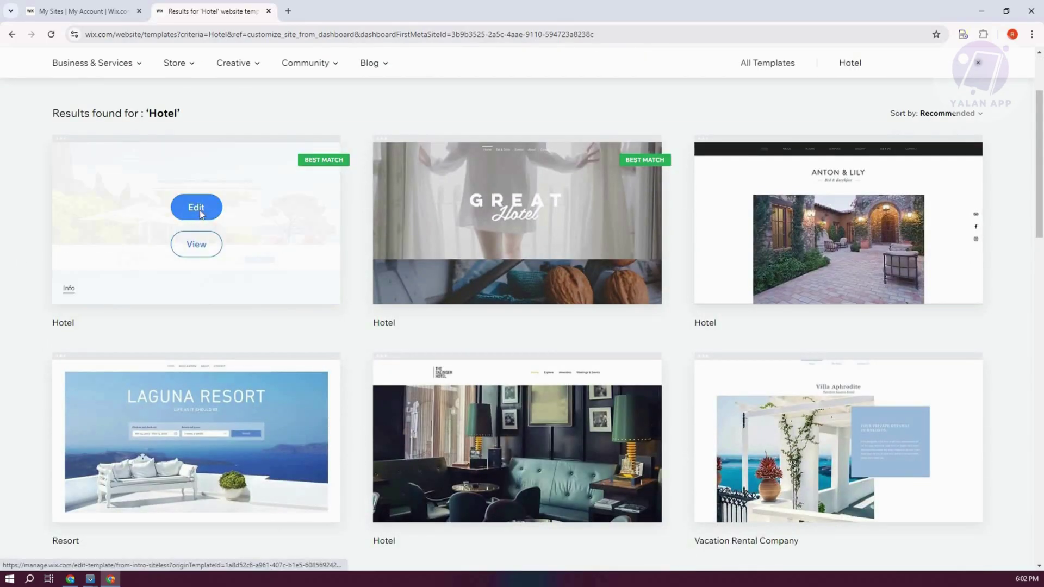
pyautogui.click(196, 207)
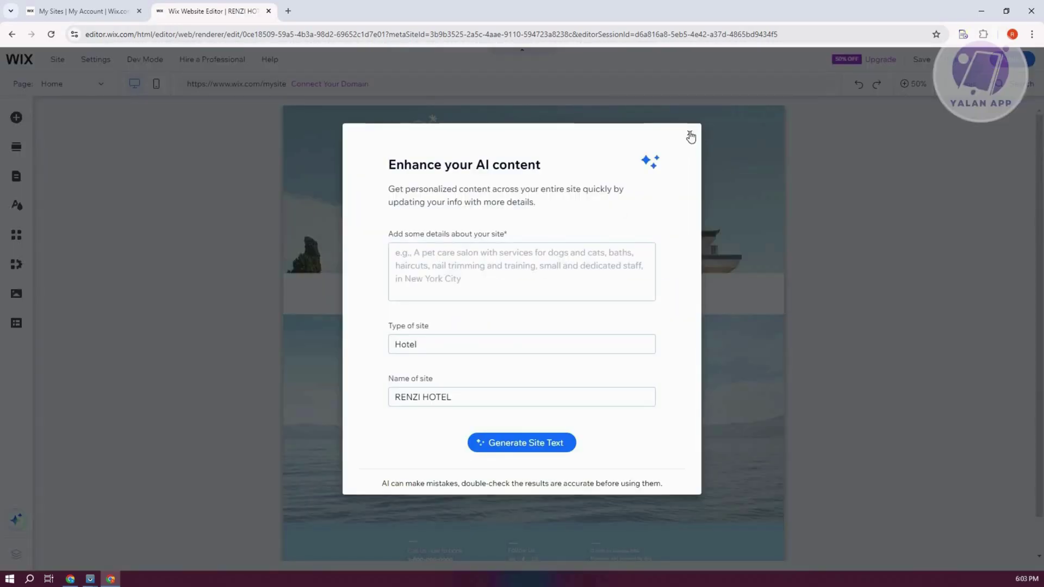
# Dismiss the AI content prompt and browse Add Section, Pages, Site Design and Add Apps
pyautogui.click(744, 361)
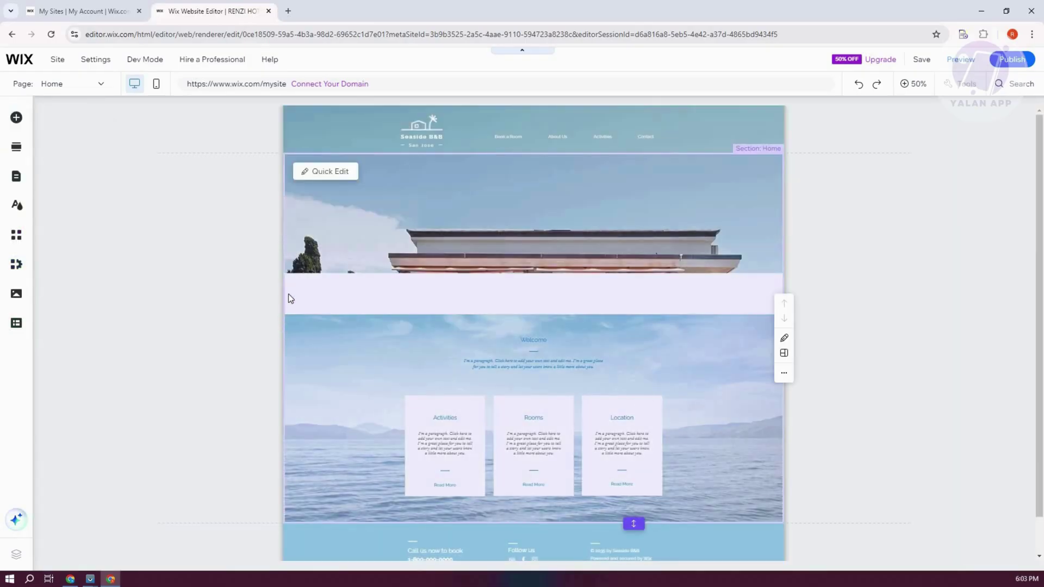
pyautogui.scroll(-1, 272, 288)
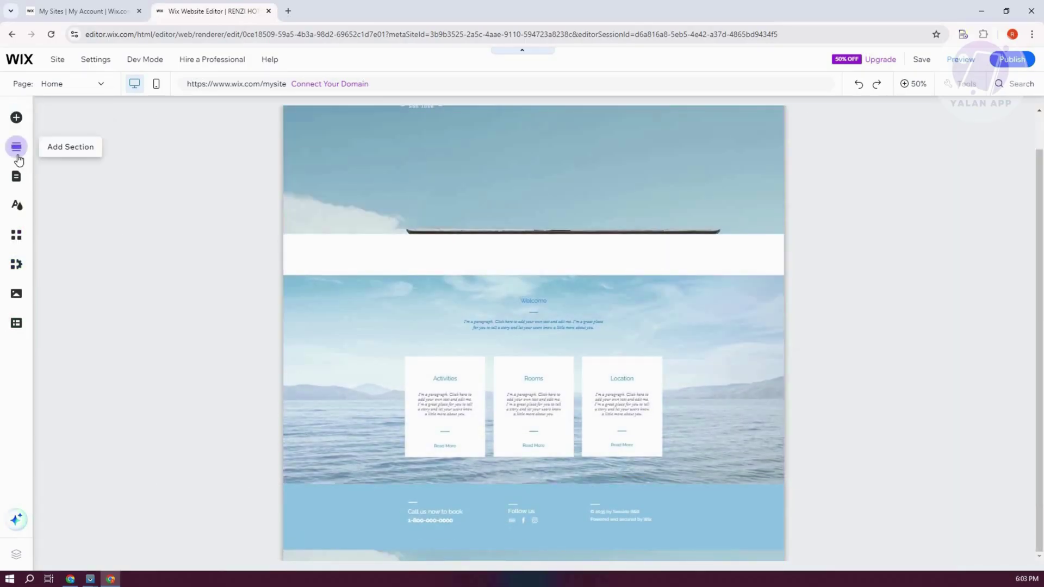
pyautogui.click(17, 148)
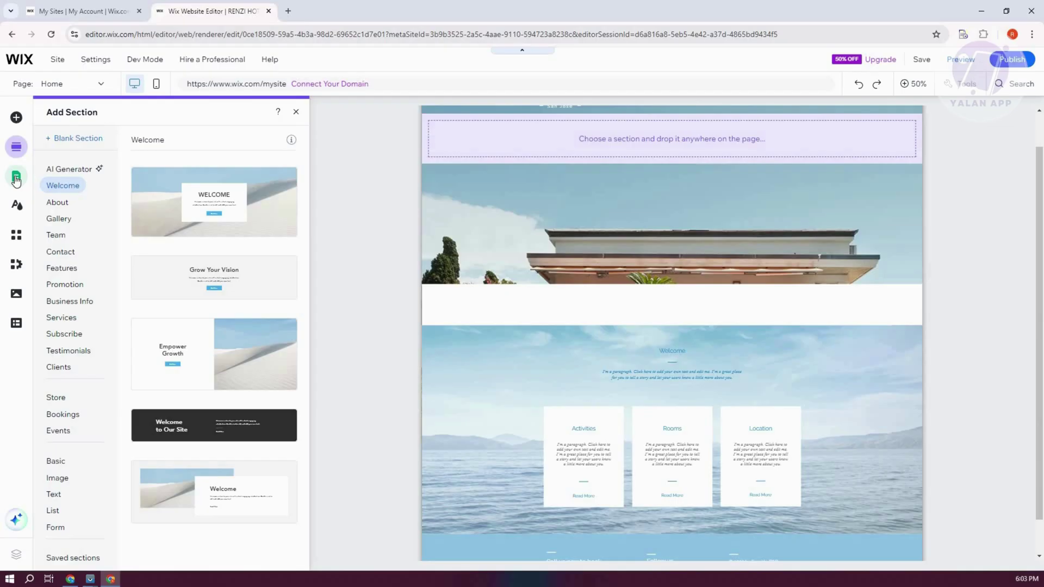
pyautogui.click(13, 179)
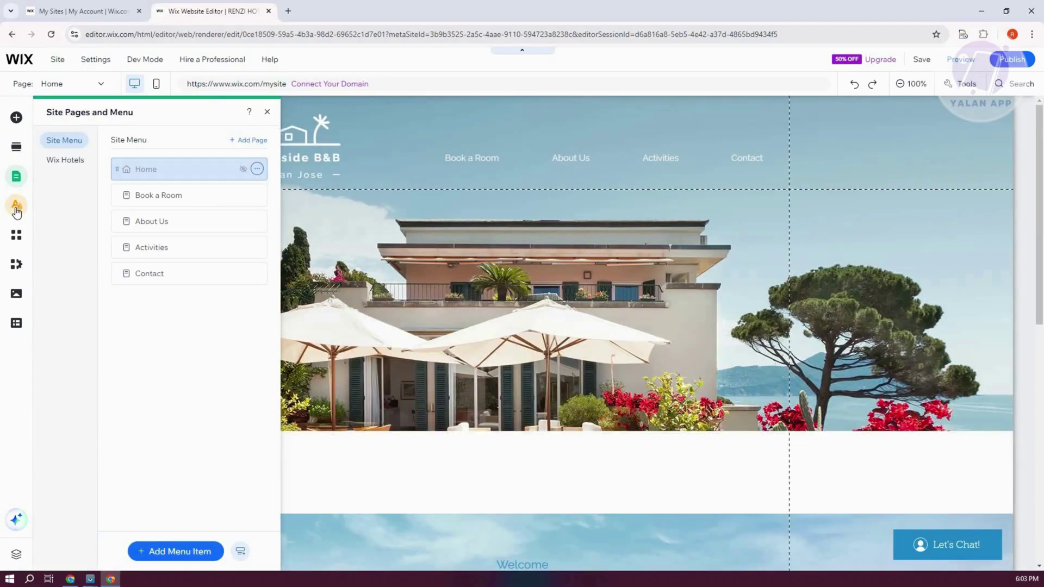
pyautogui.click(17, 209)
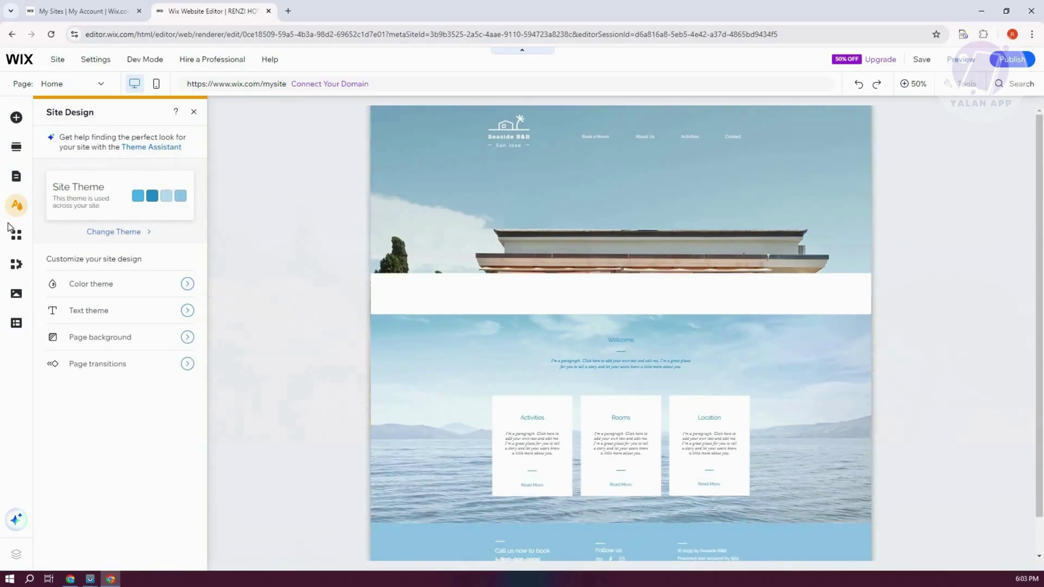
pyautogui.click(21, 231)
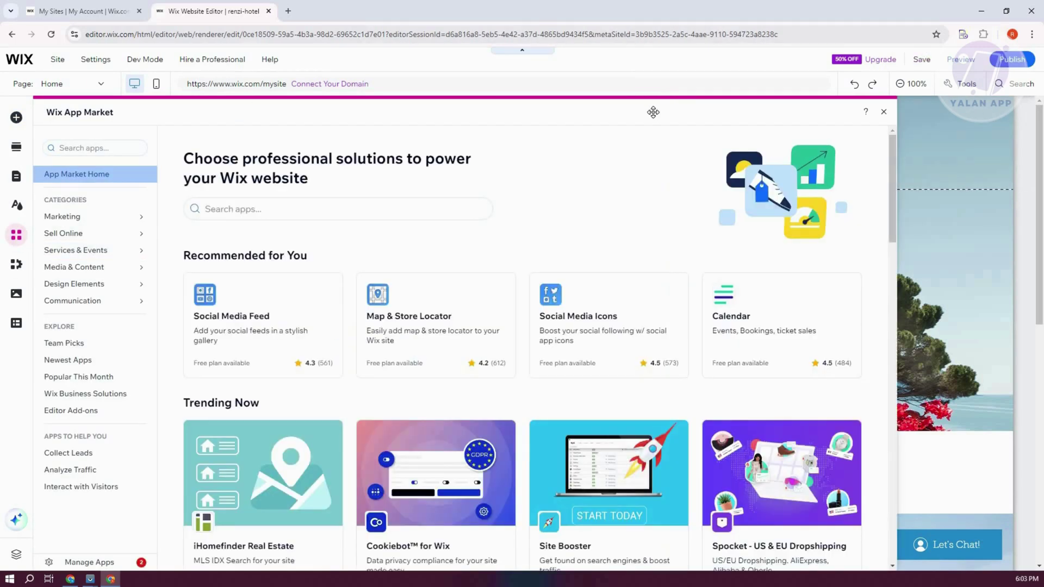
# Go to Hotels > Property Setup > Overview in the site dashboard from My Business
pyautogui.click(12, 266)
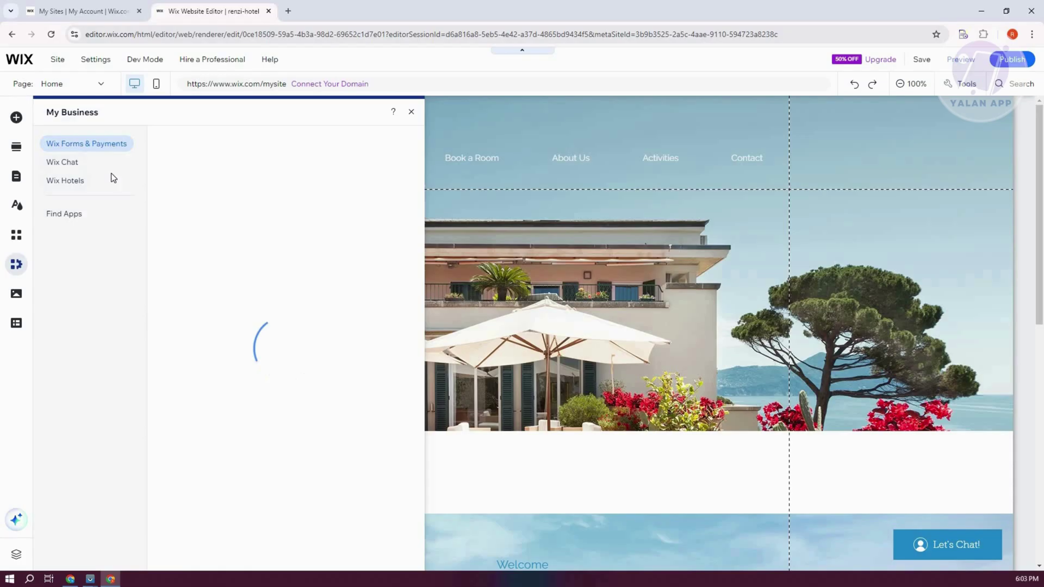
pyautogui.click(74, 179)
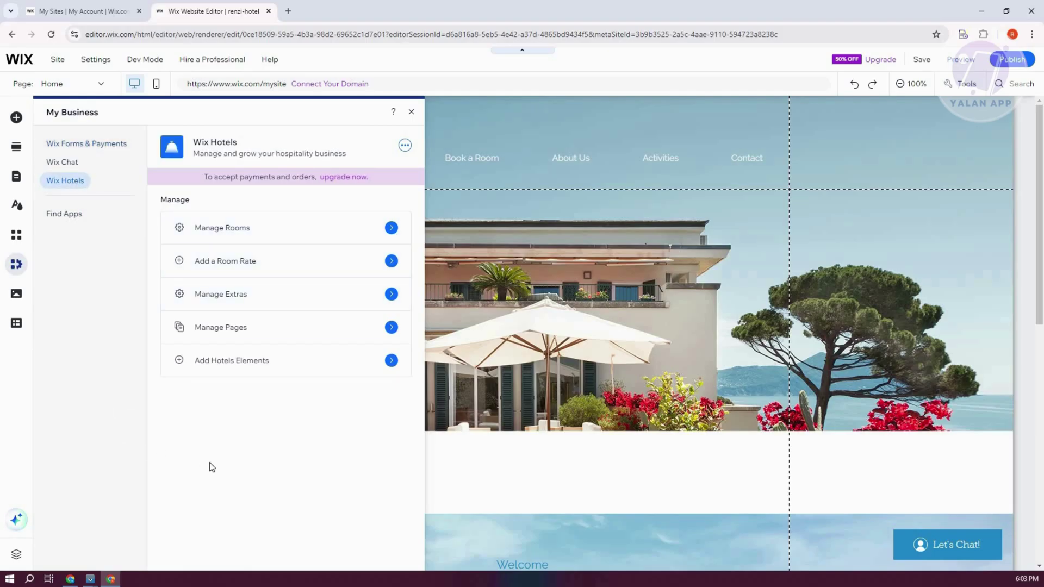
pyautogui.click(263, 230)
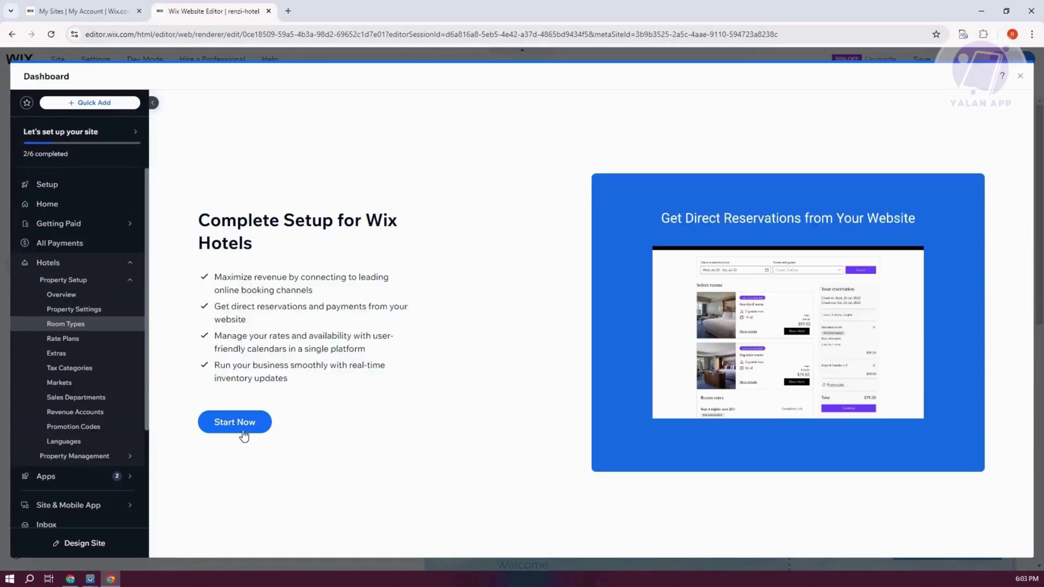
# Install Wix Hotels with Start Now and Agree & Add, then close the dashboard
pyautogui.click(235, 423)
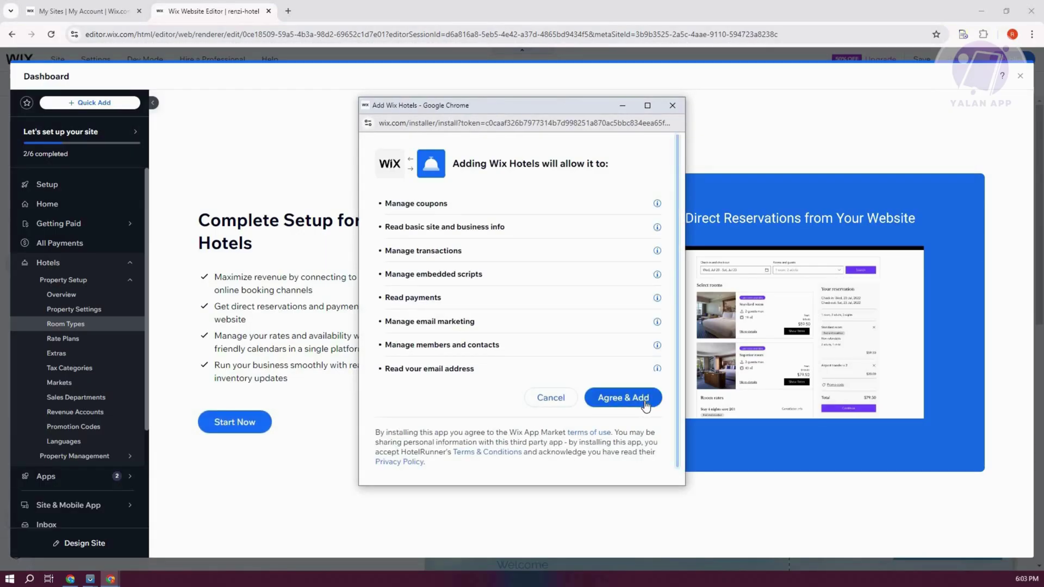
pyautogui.click(645, 403)
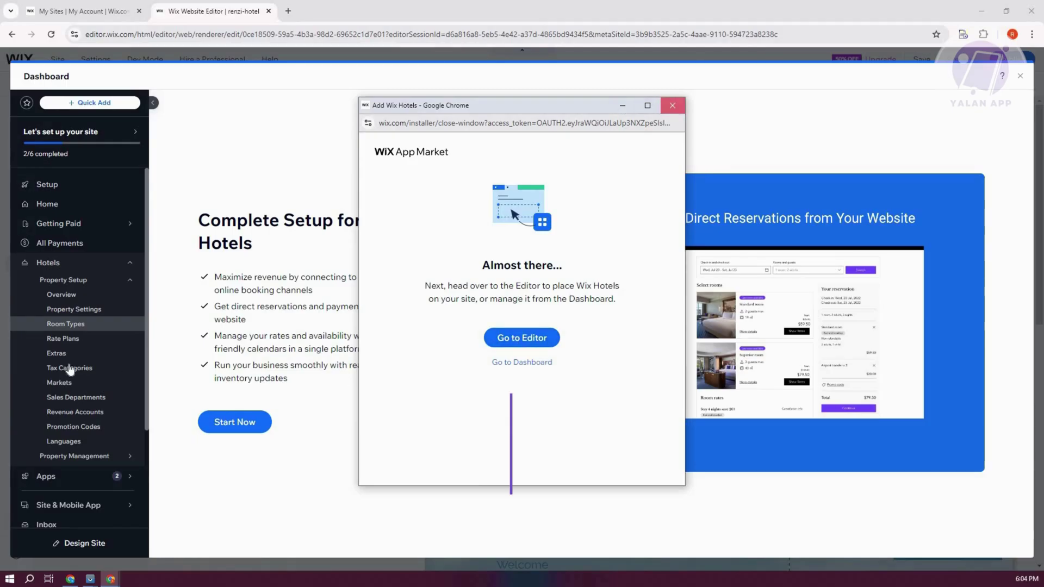
pyautogui.click(1021, 80)
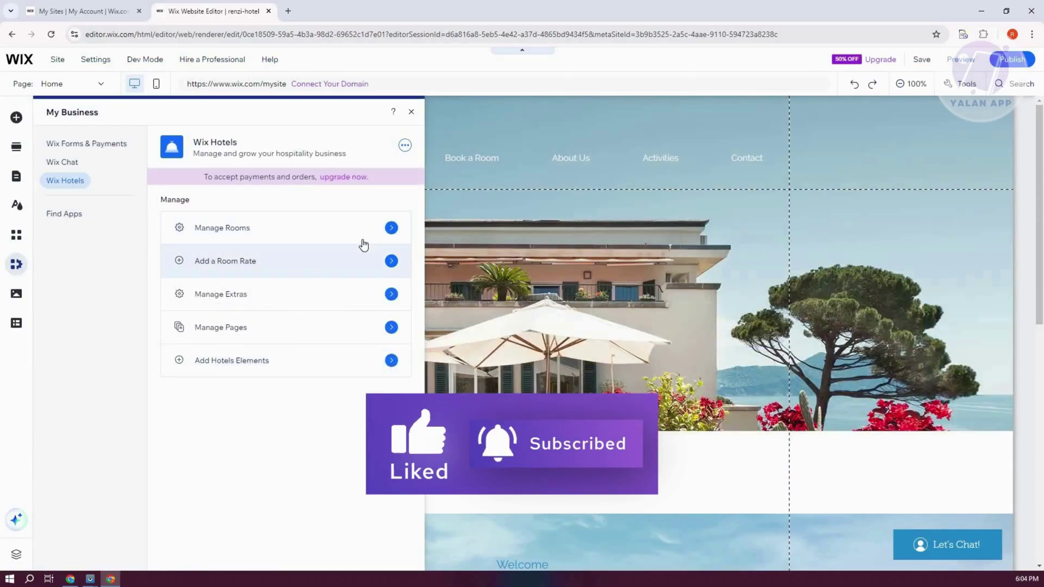
# Under Manage Rooms, set the property type to Hotel
pyautogui.click(367, 240)
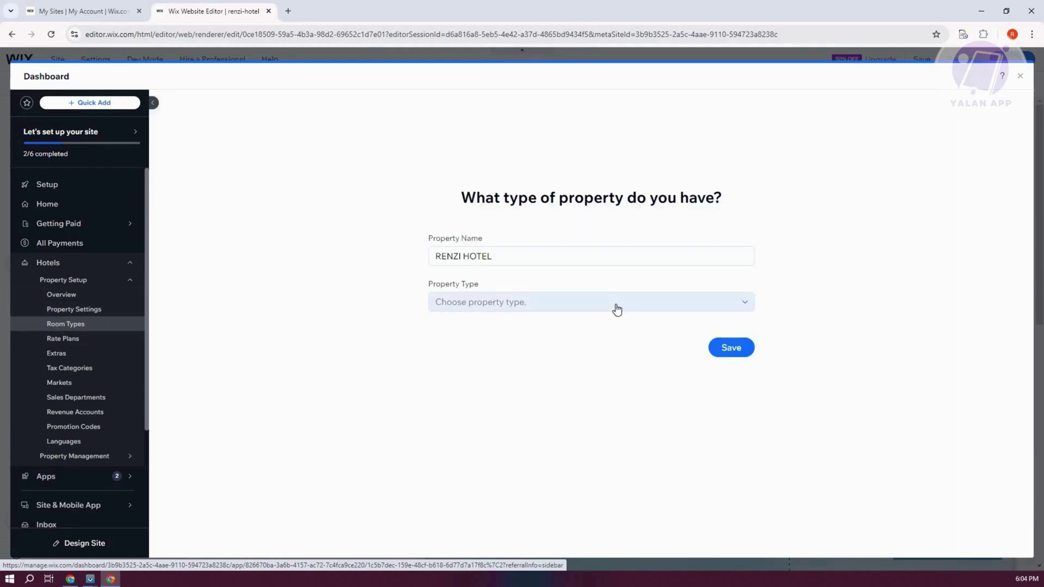
pyautogui.click(492, 303)
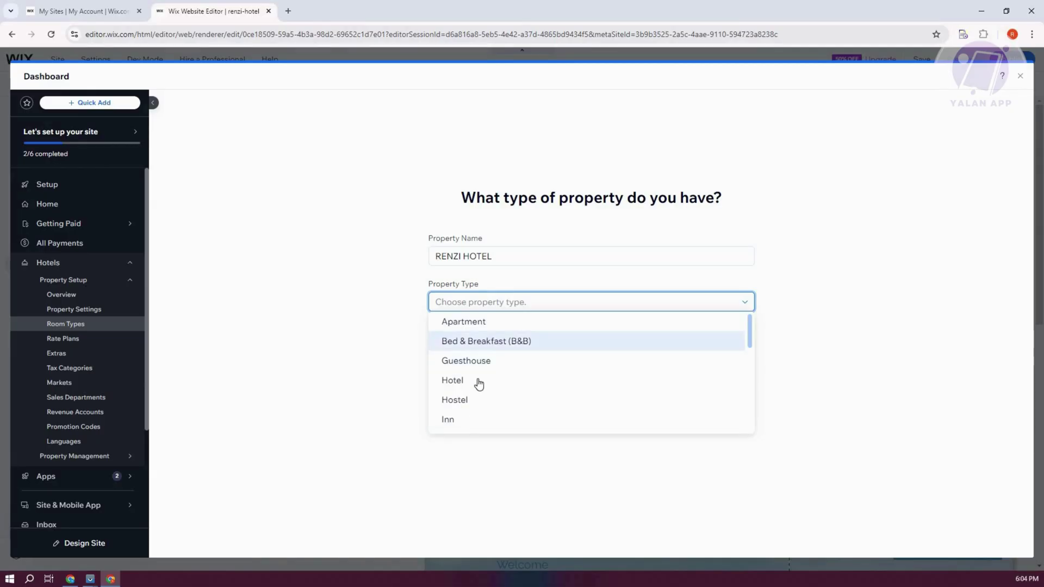
pyautogui.press('Up')
pyautogui.press('Return')
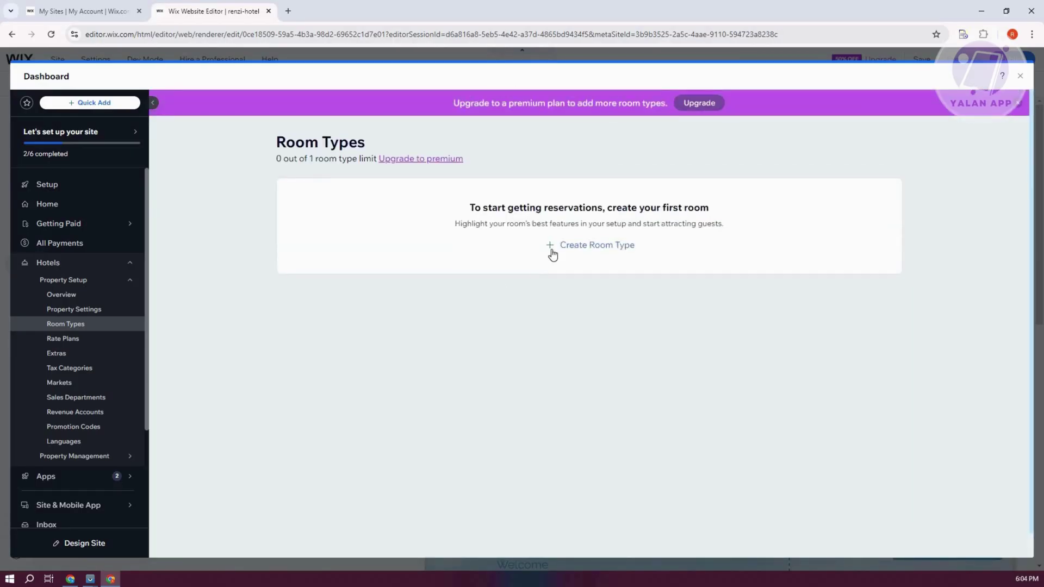
# Create a Bungalow room type with the display name SAMPLE ROOM
pyautogui.click(552, 246)
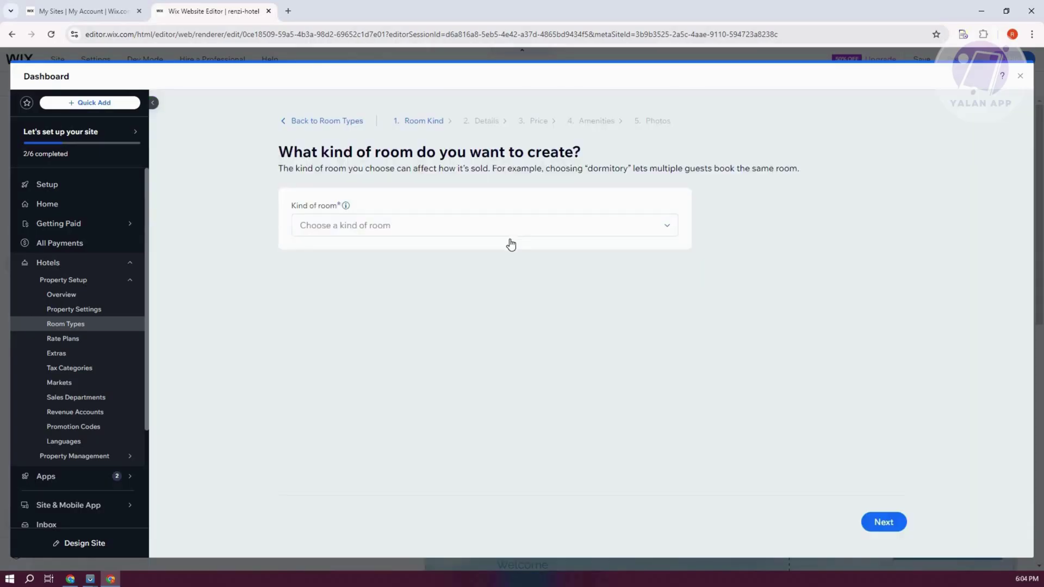
pyautogui.click(510, 238)
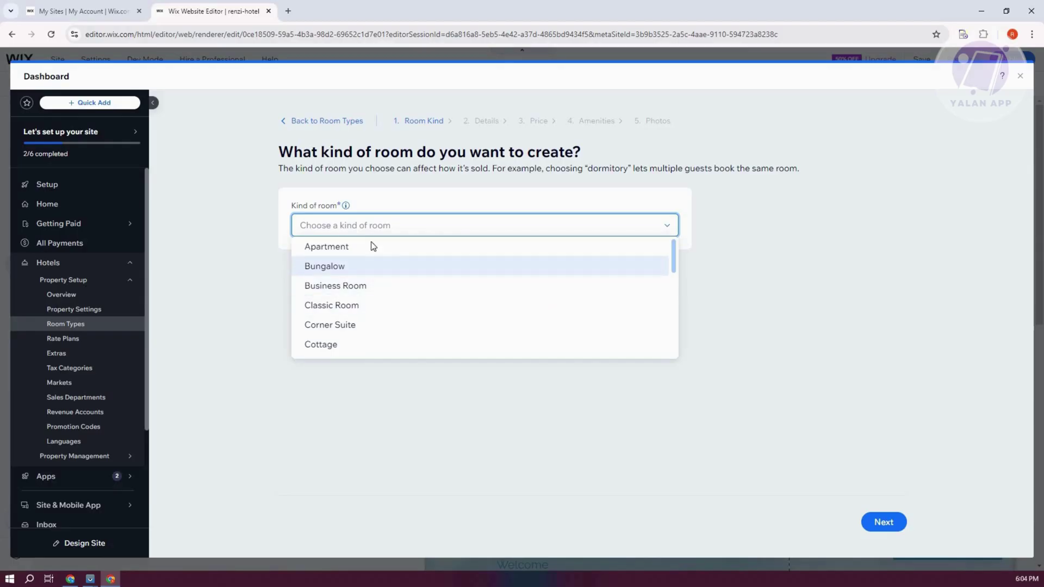
pyautogui.click(375, 266)
pyautogui.click(886, 523)
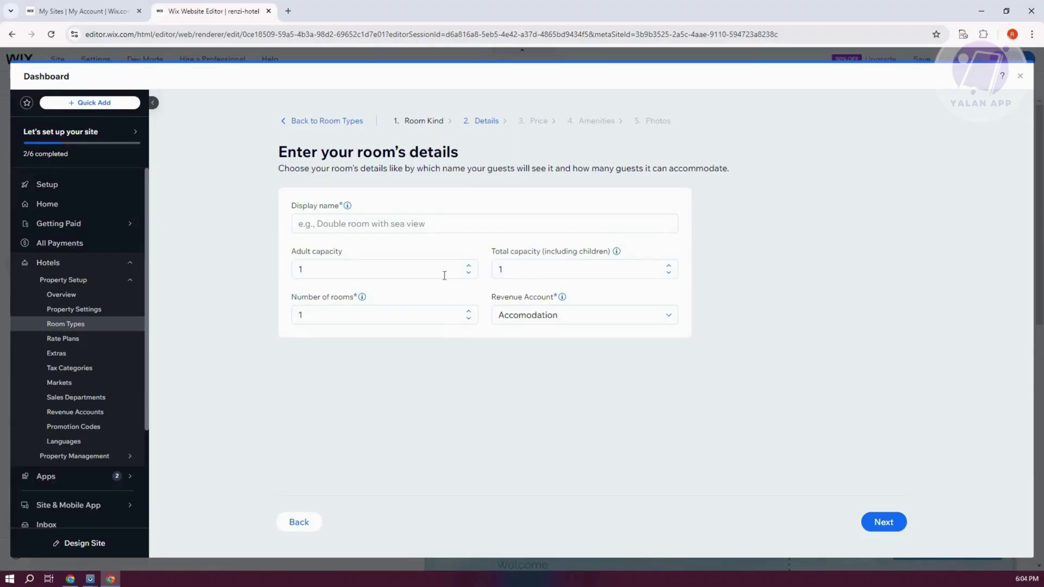
pyautogui.click(410, 222)
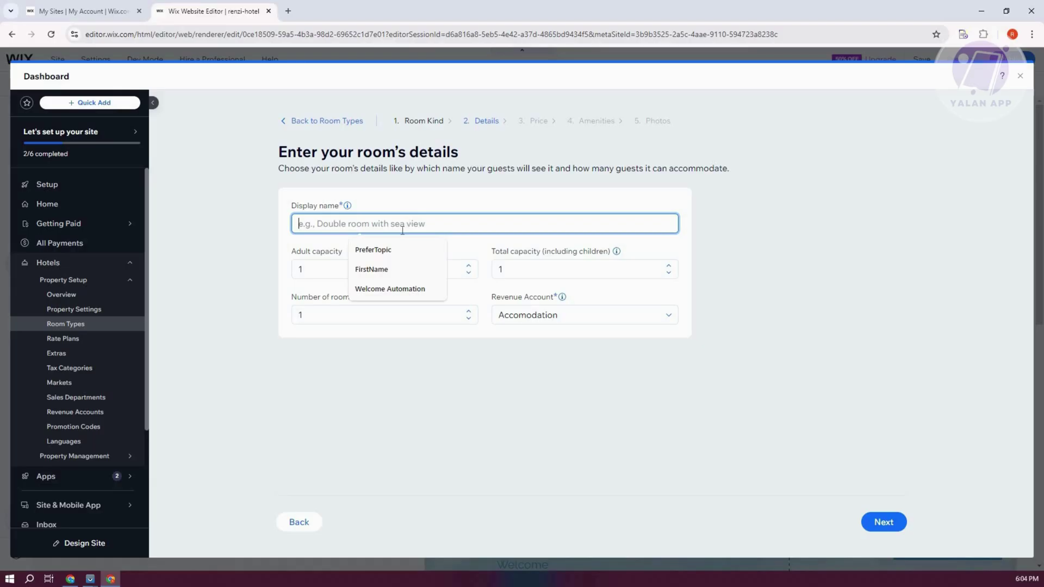
pyautogui.write('SAMPL')
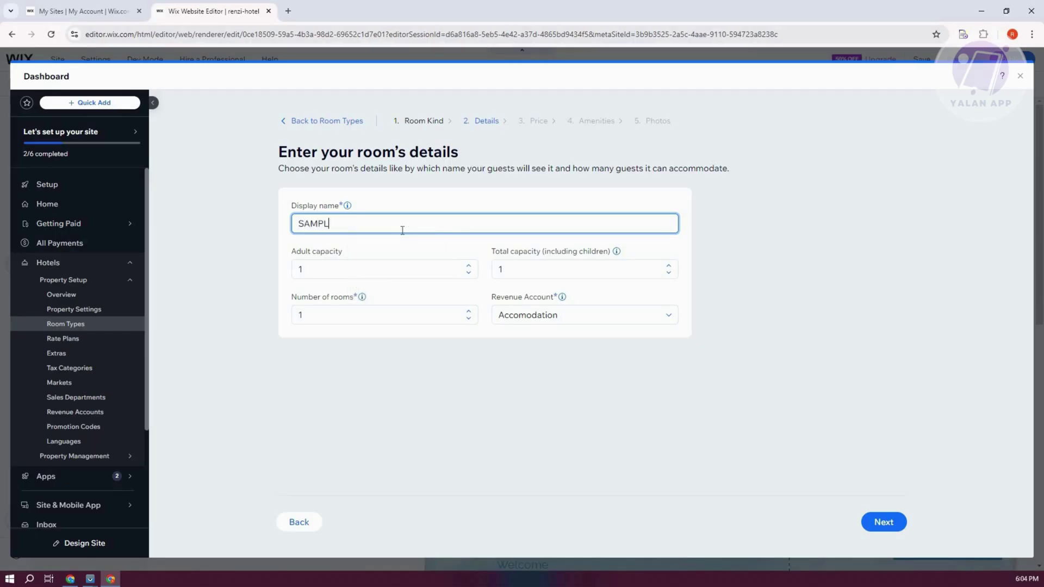
pyautogui.write('E ROOM')
# Give SAMPLE ROOM a A$100 nightly base price calculated for 1 guest
pyautogui.click(882, 522)
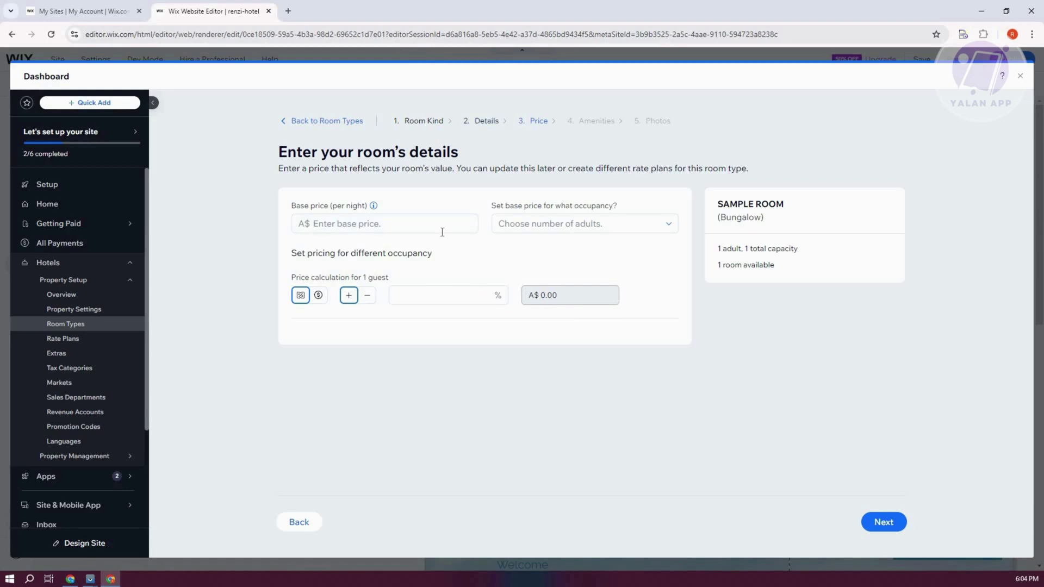
pyautogui.click(442, 230)
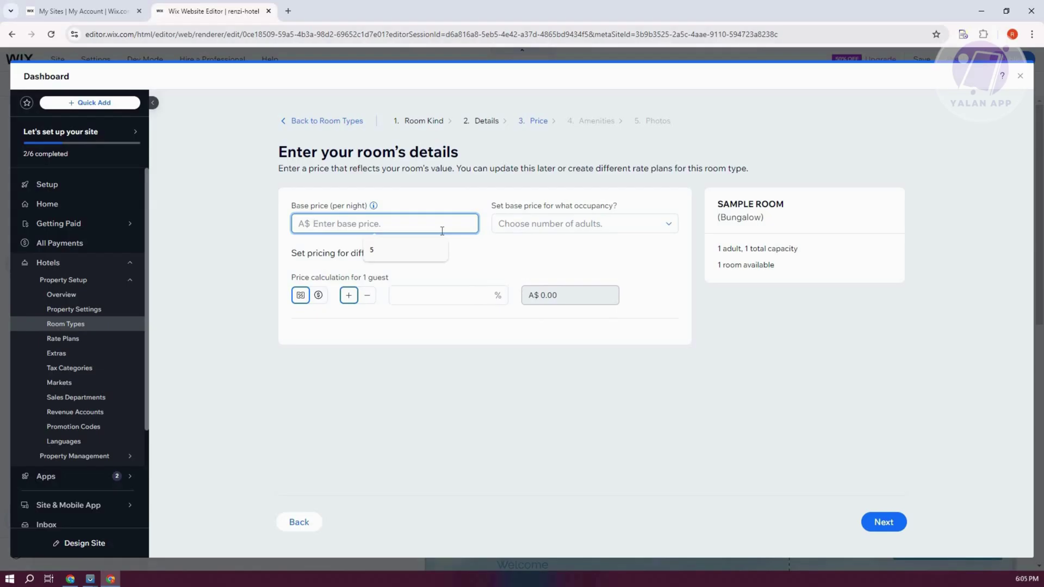
pyautogui.write('100')
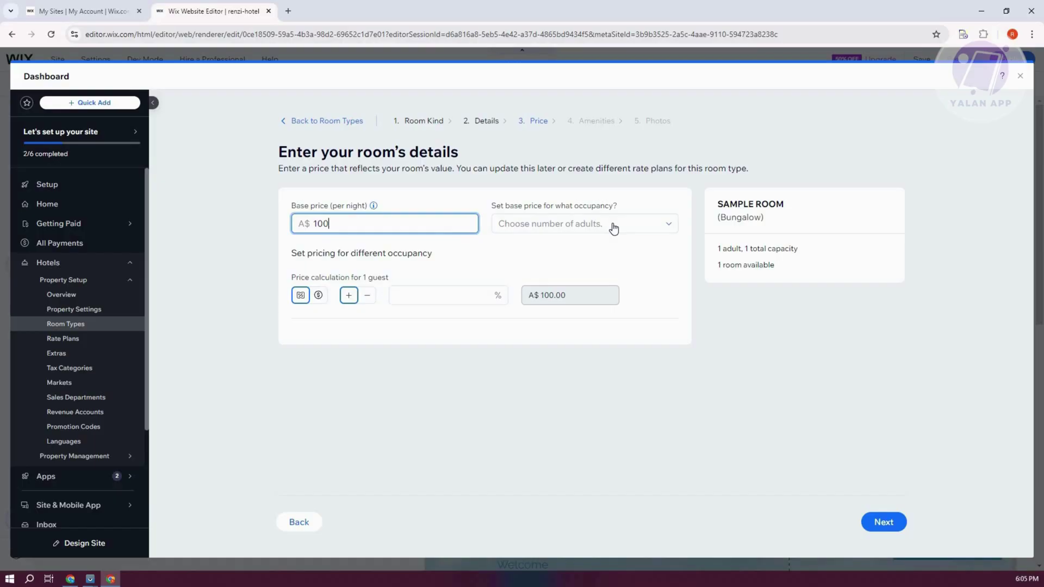
pyautogui.click(613, 228)
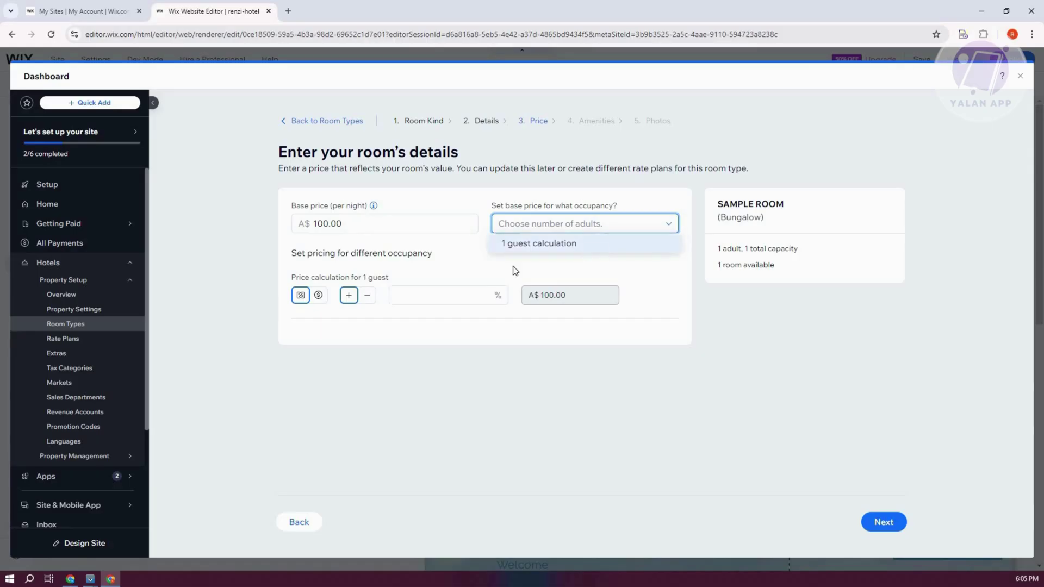
pyautogui.press('Return')
pyautogui.click(585, 237)
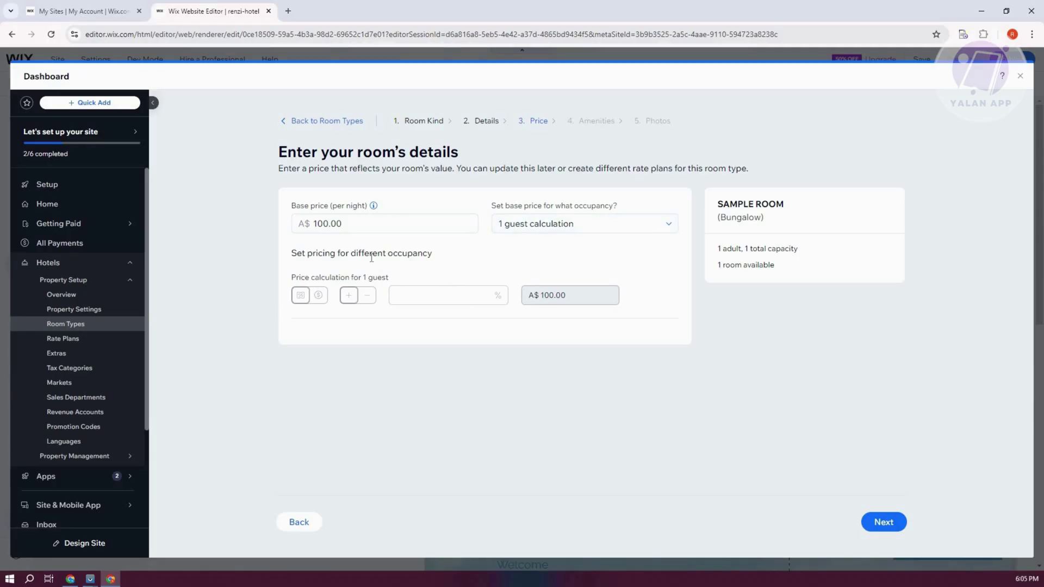
pyautogui.click(590, 227)
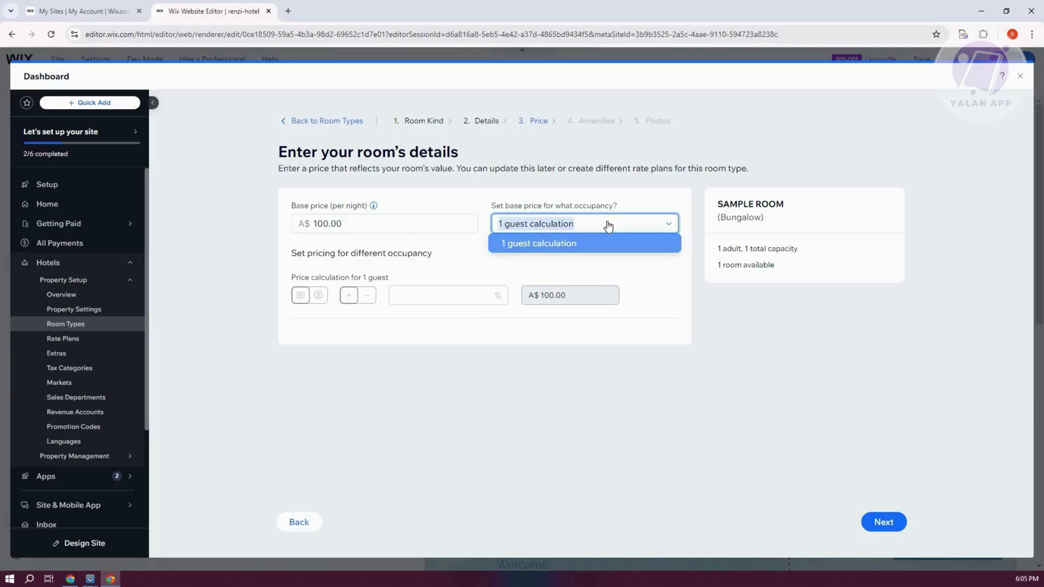
pyautogui.click(550, 228)
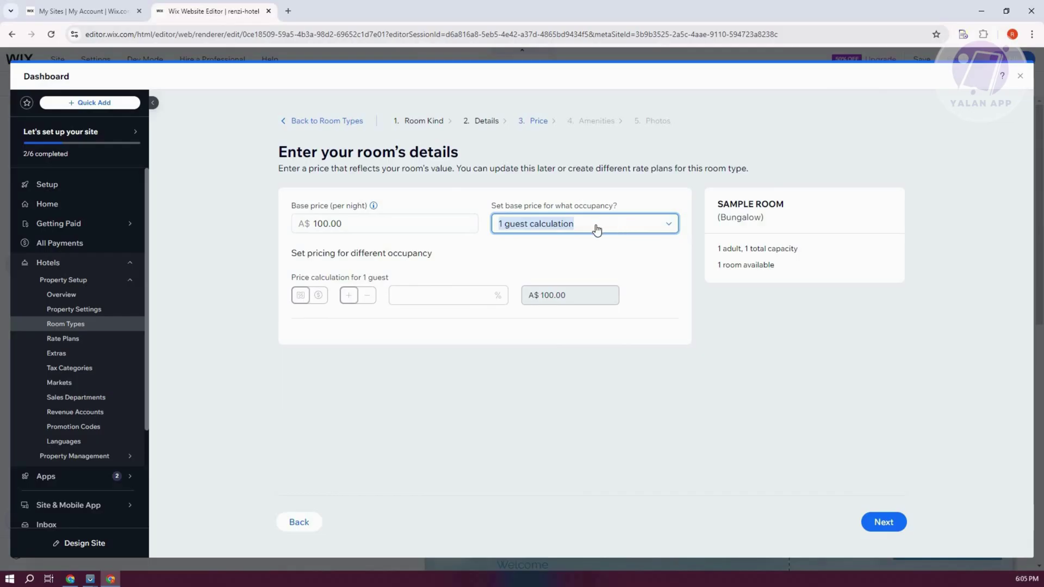
pyautogui.click(565, 229)
pyautogui.click(419, 297)
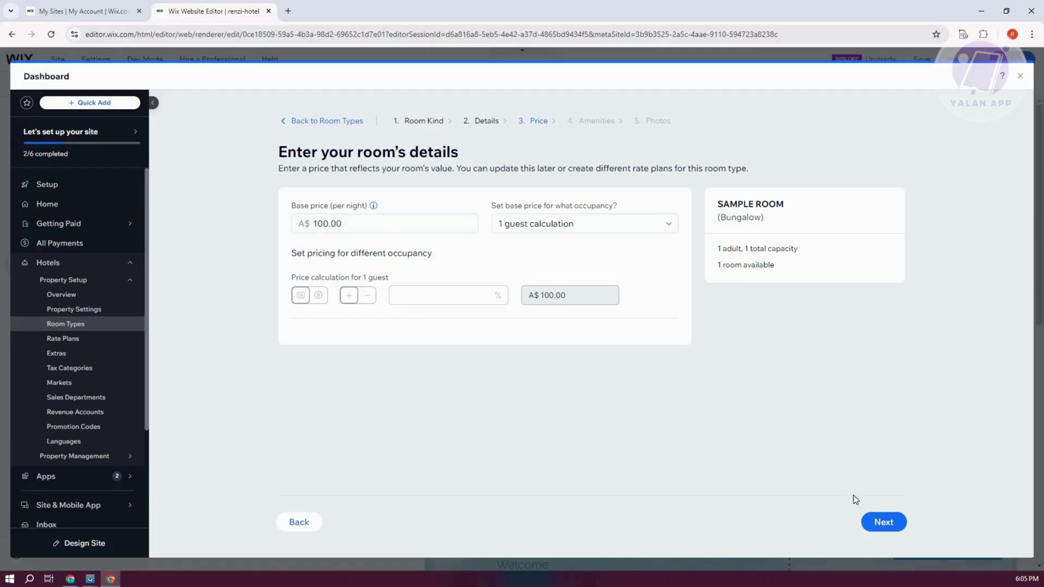
pyautogui.click(877, 525)
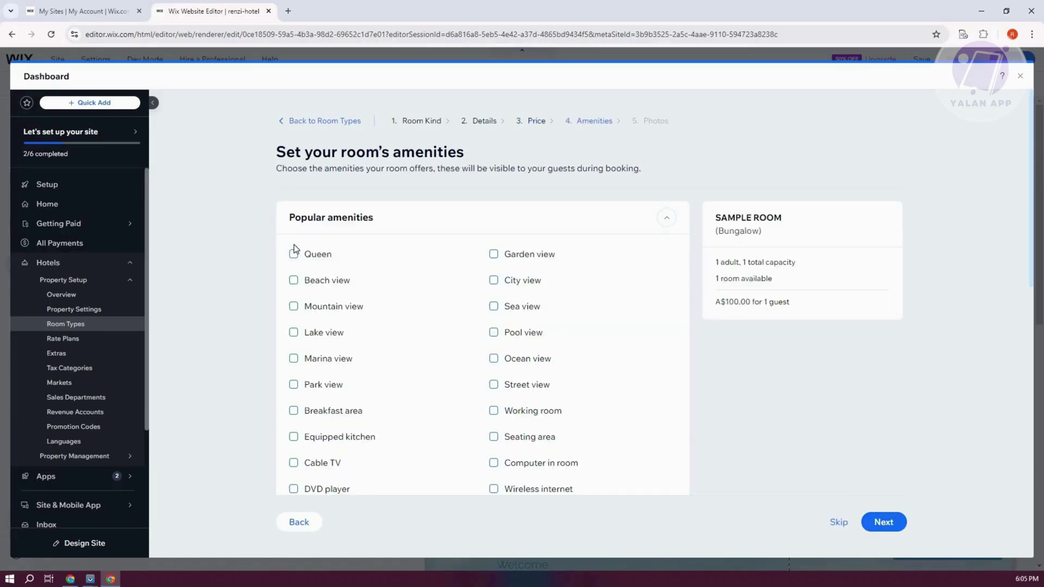
# Add the Beach view amenity, skip photos, and bring up SAMPLE ROOM's Complete setup summary
pyautogui.click(293, 281)
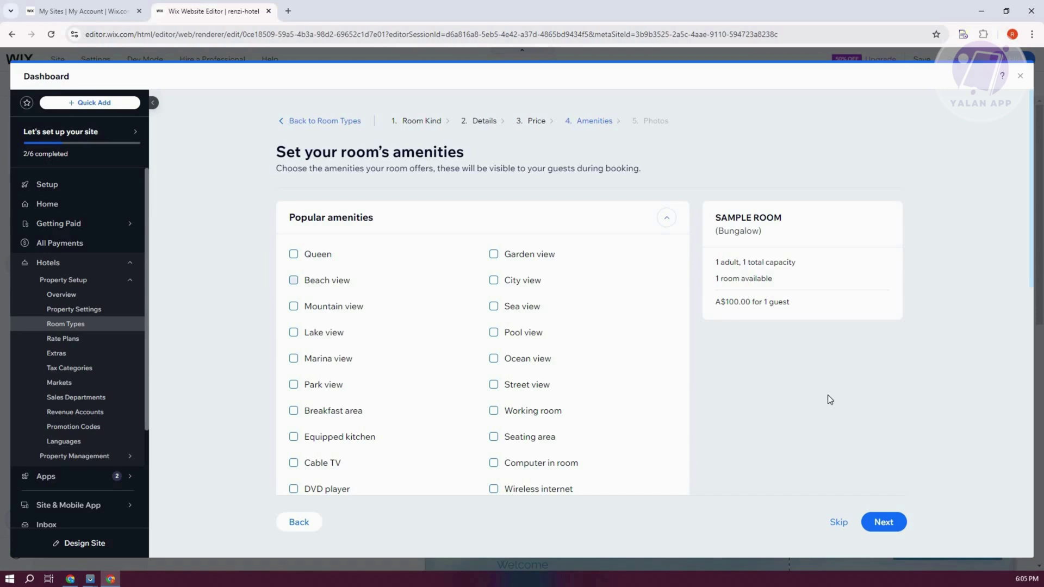
pyautogui.click(886, 523)
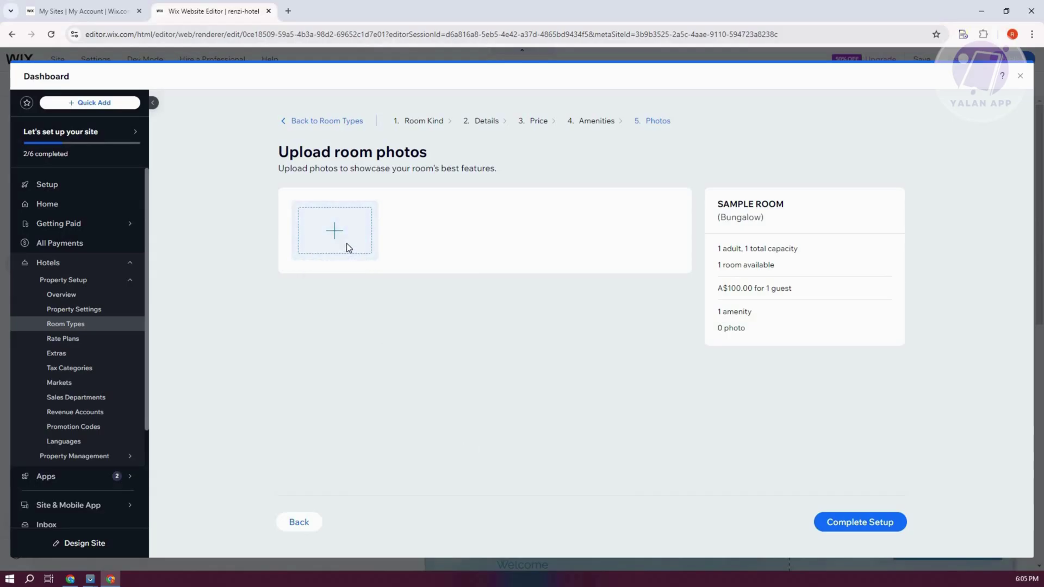
pyautogui.click(338, 233)
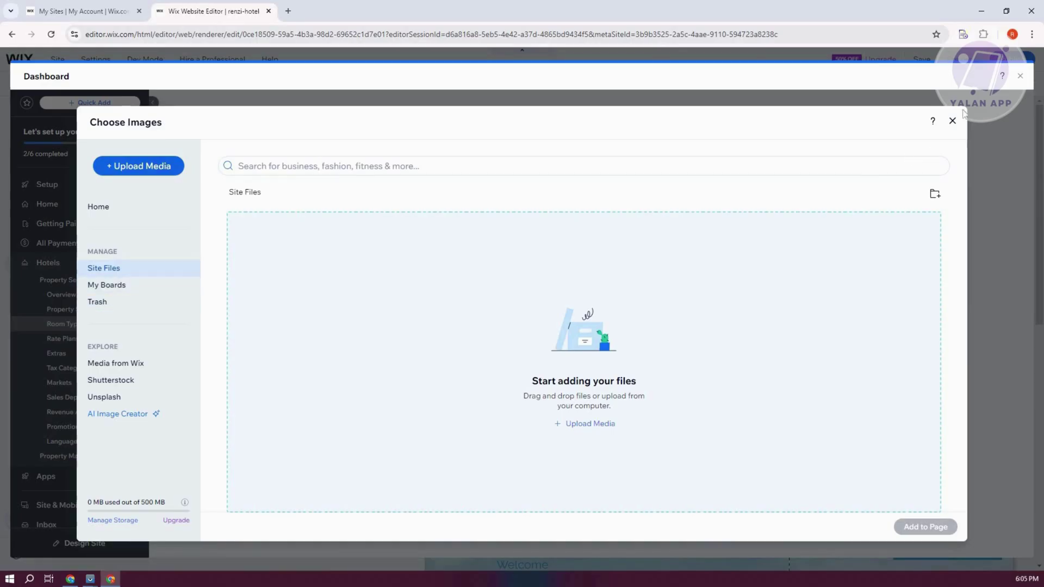
pyautogui.press('Escape')
pyautogui.click(831, 526)
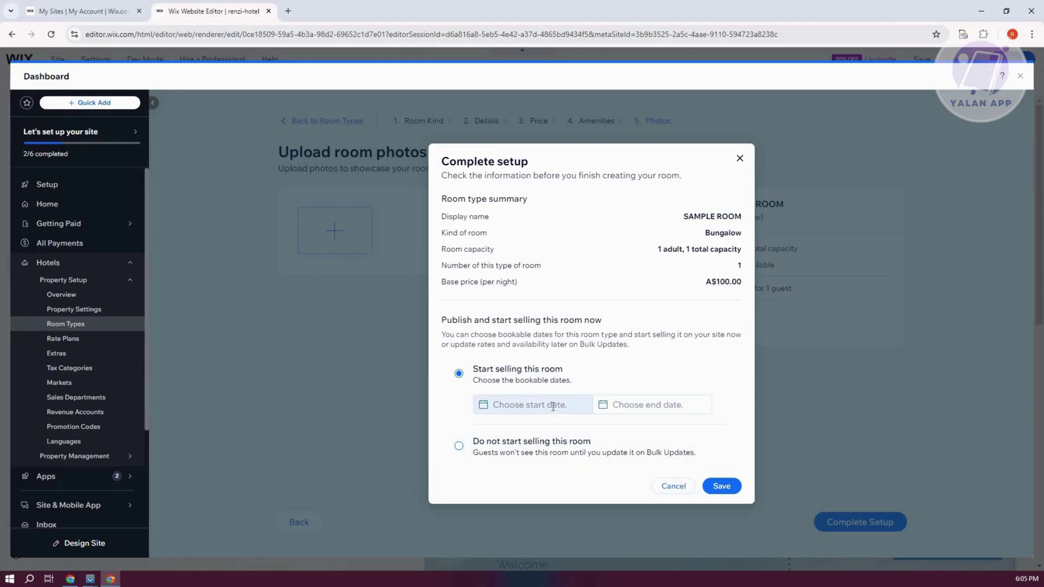
# Sell the Sample Room from Sep 11 to Sep 30, 2024 and save the room
pyautogui.click(553, 407)
pyautogui.click(685, 408)
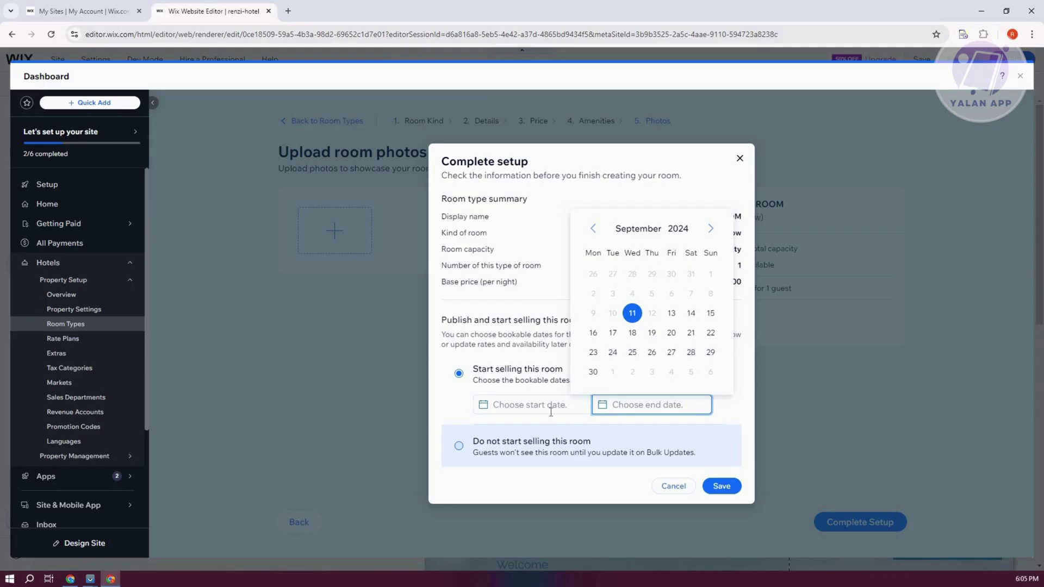
pyautogui.click(727, 489)
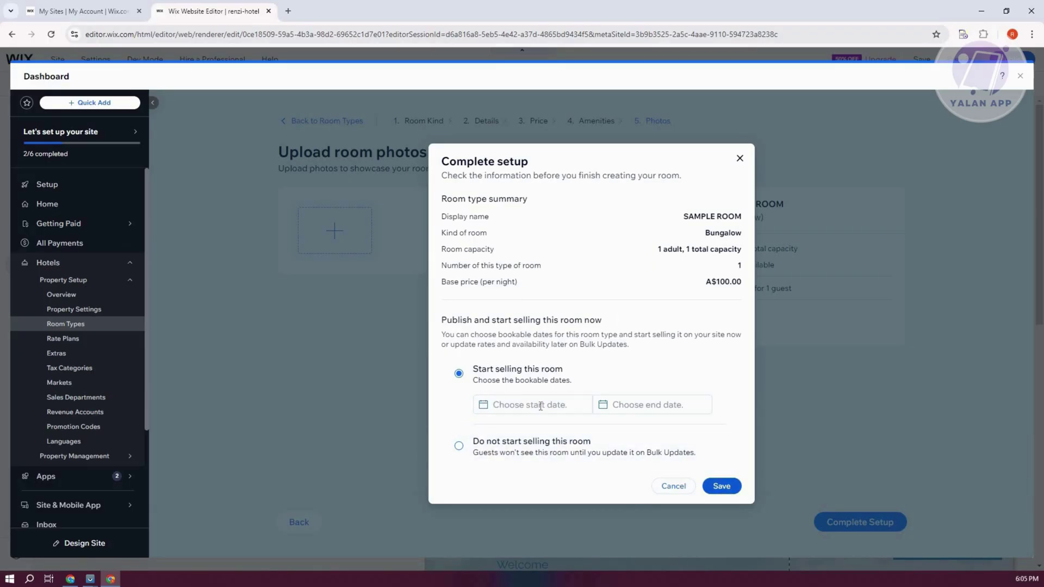
pyautogui.click(541, 405)
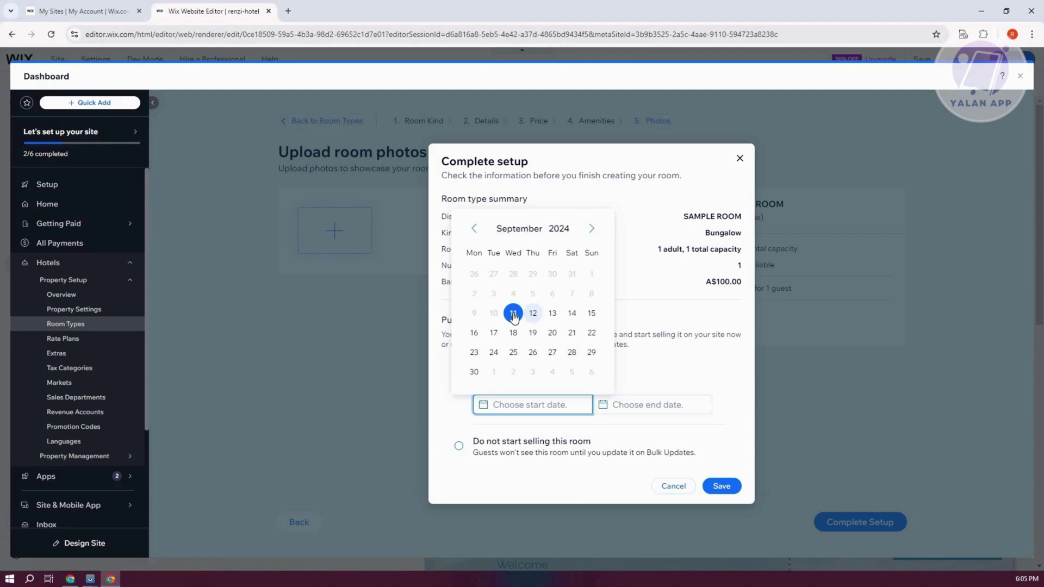
pyautogui.click(653, 408)
pyautogui.click(663, 408)
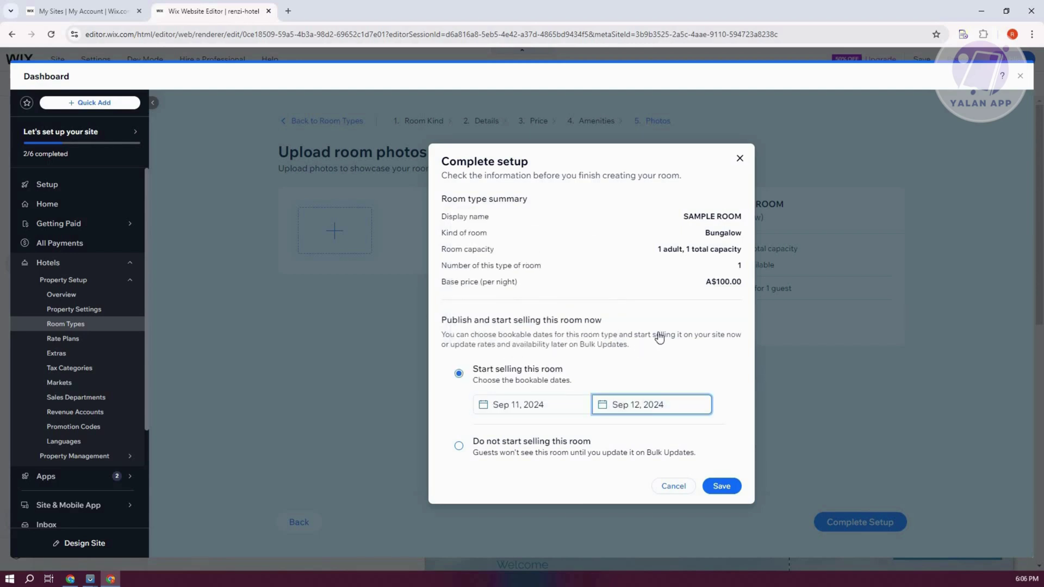
pyautogui.press('Return')
pyautogui.click(722, 486)
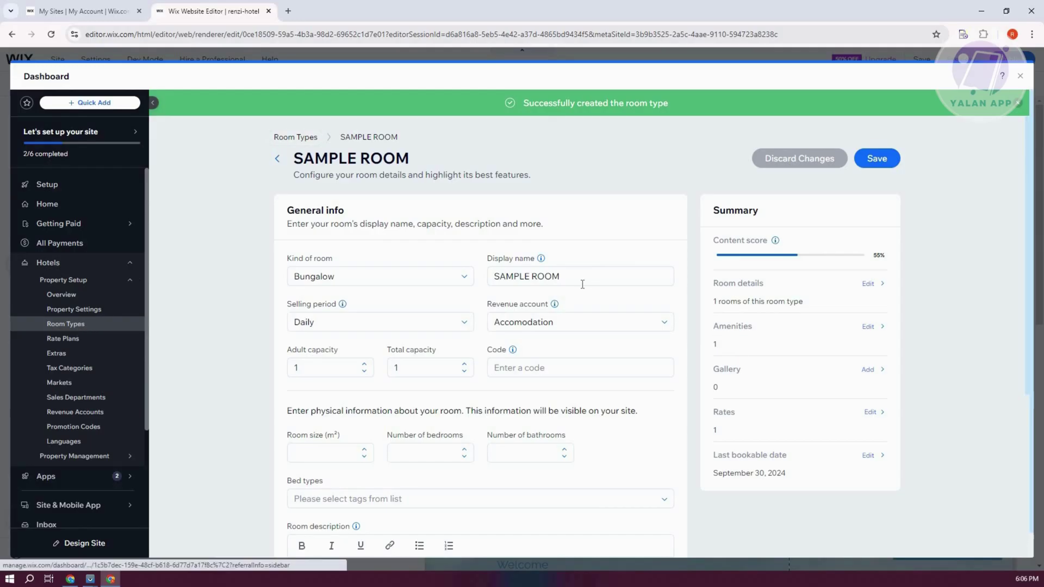
# Visit the Room Types, Property Settings, Extras and Tax Categories pages, then close the dashboard
pyautogui.click(294, 137)
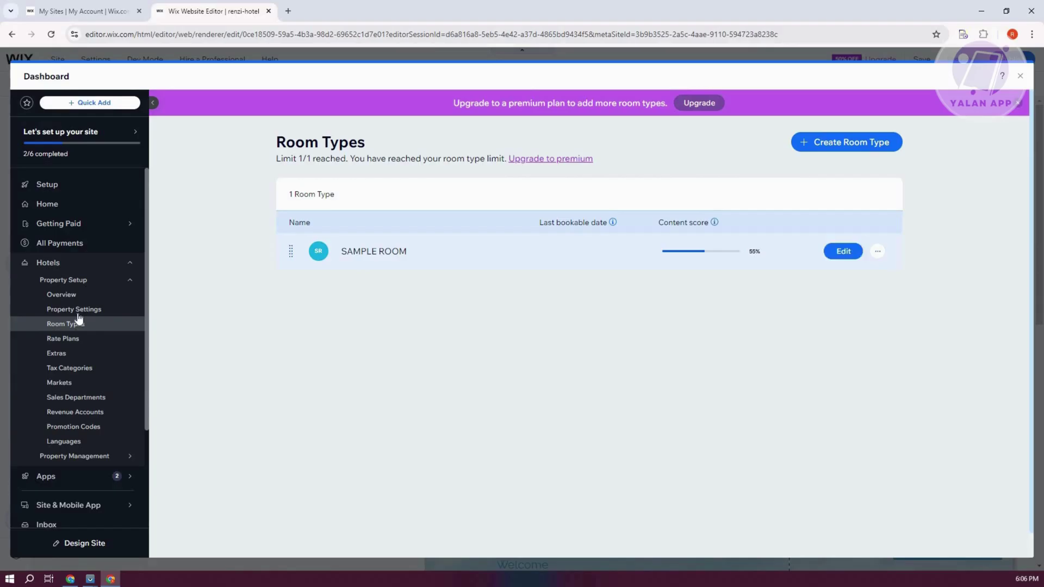
pyautogui.click(79, 320)
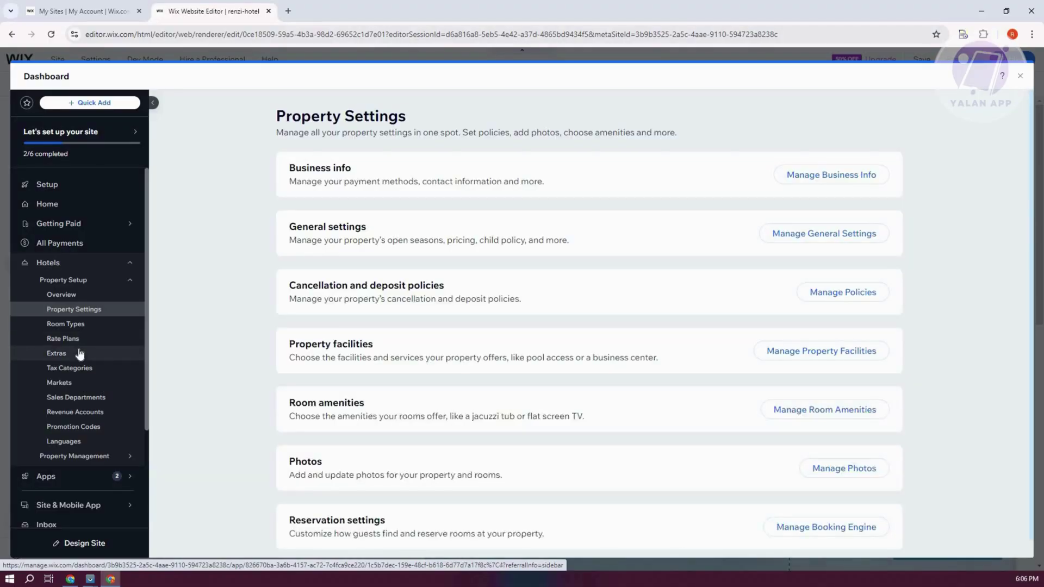
pyautogui.click(80, 354)
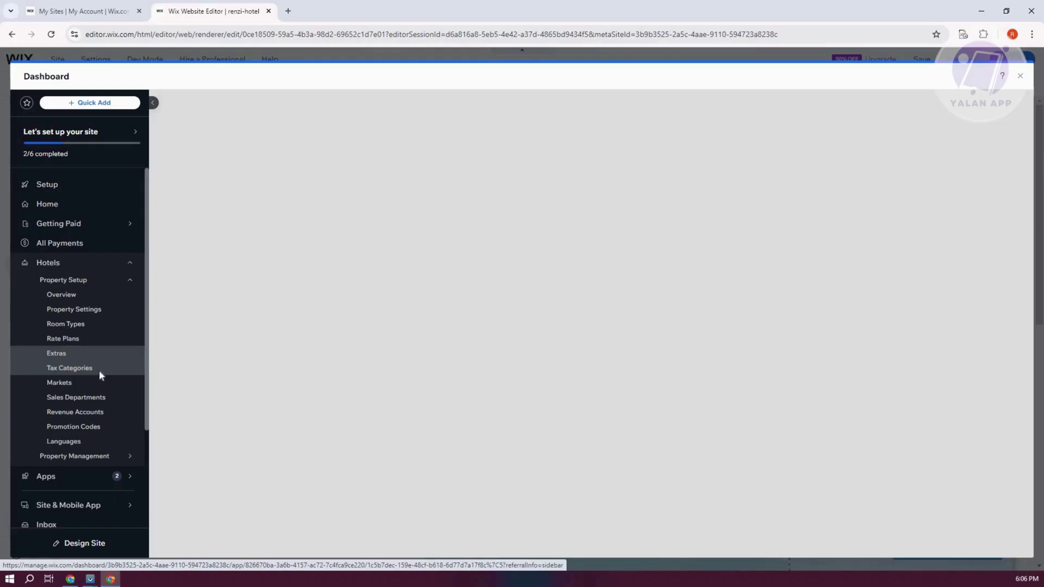
pyautogui.click(100, 372)
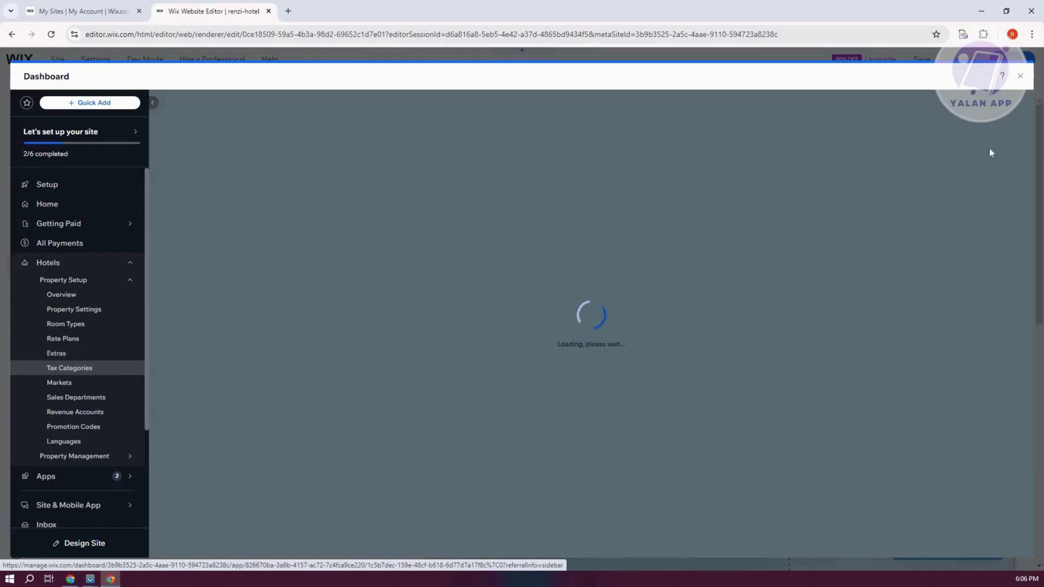
pyautogui.click(1021, 82)
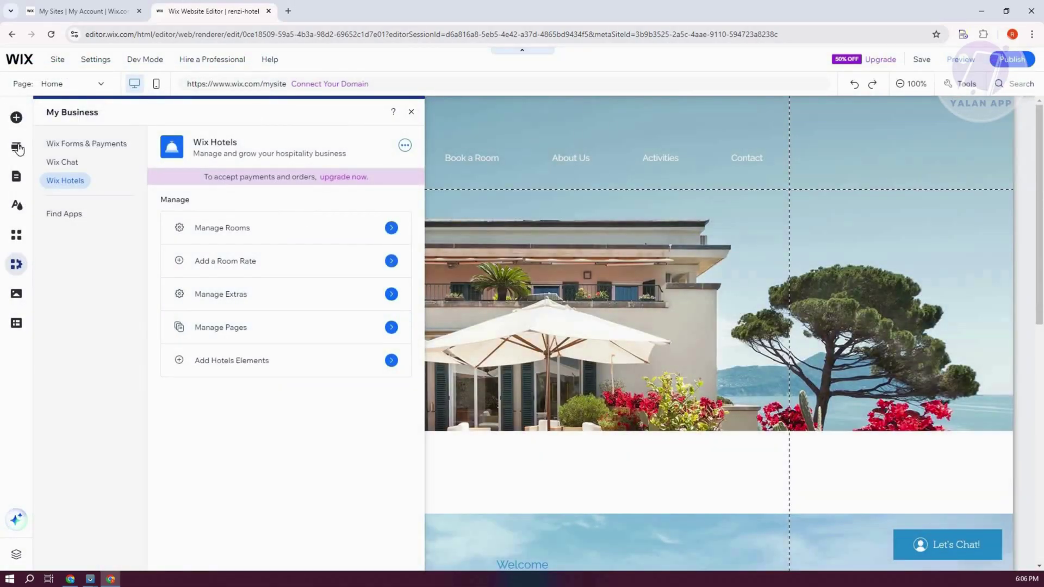
# Drag the Book Your Spot design from Add Section's Bookings category onto the home page
pyautogui.click(17, 147)
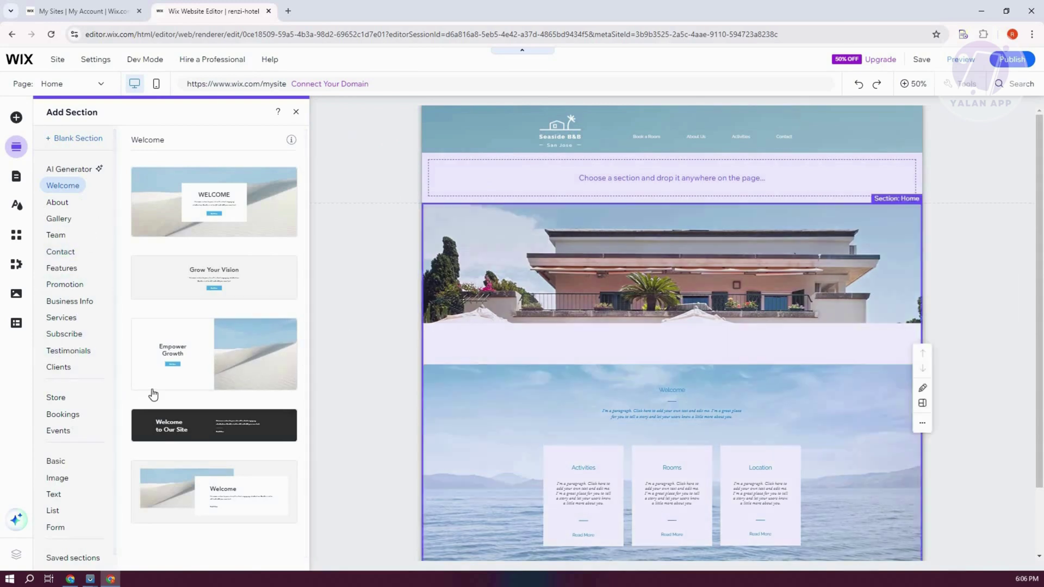
pyautogui.scroll(-1, 152, 394)
pyautogui.click(64, 192)
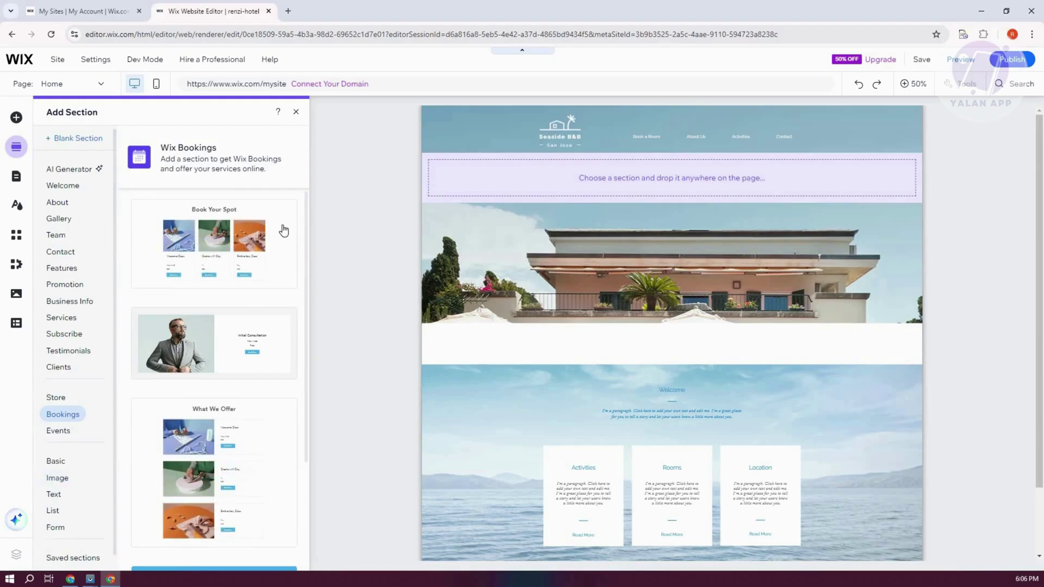
pyautogui.scroll(-3, 269, 273)
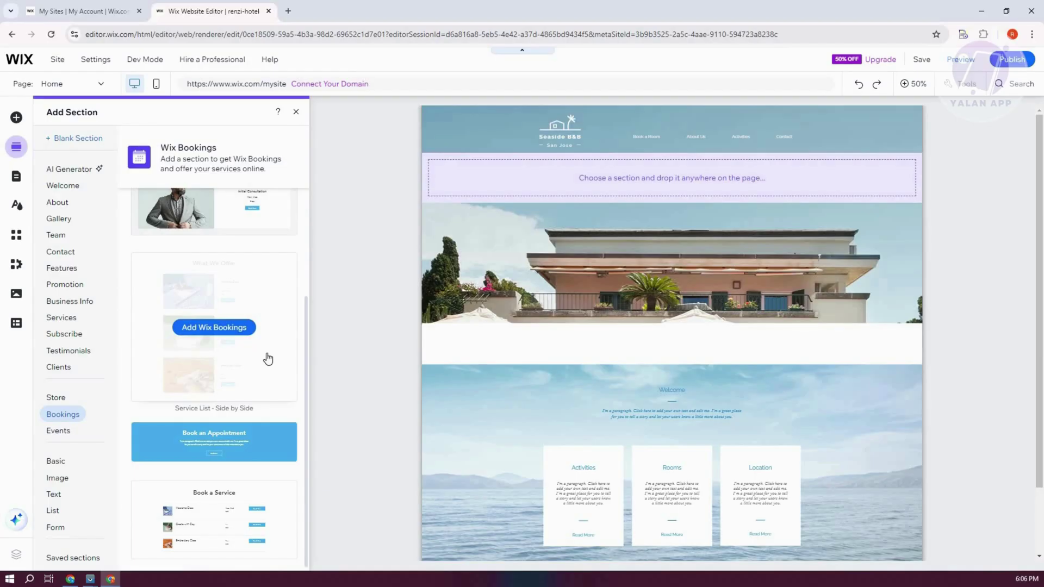
pyautogui.scroll(-1, 57, 522)
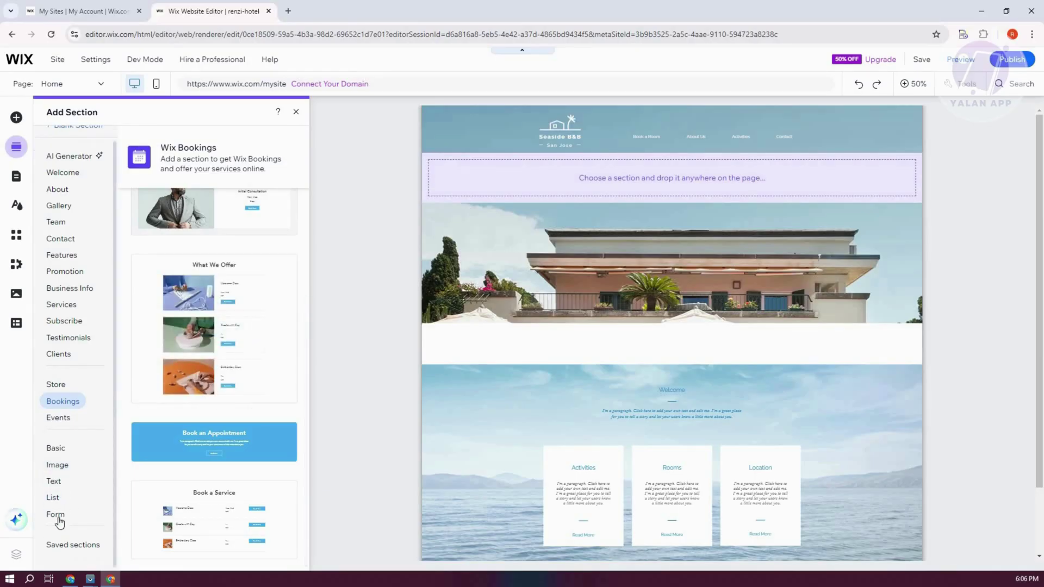
pyautogui.scroll(1, 54, 454)
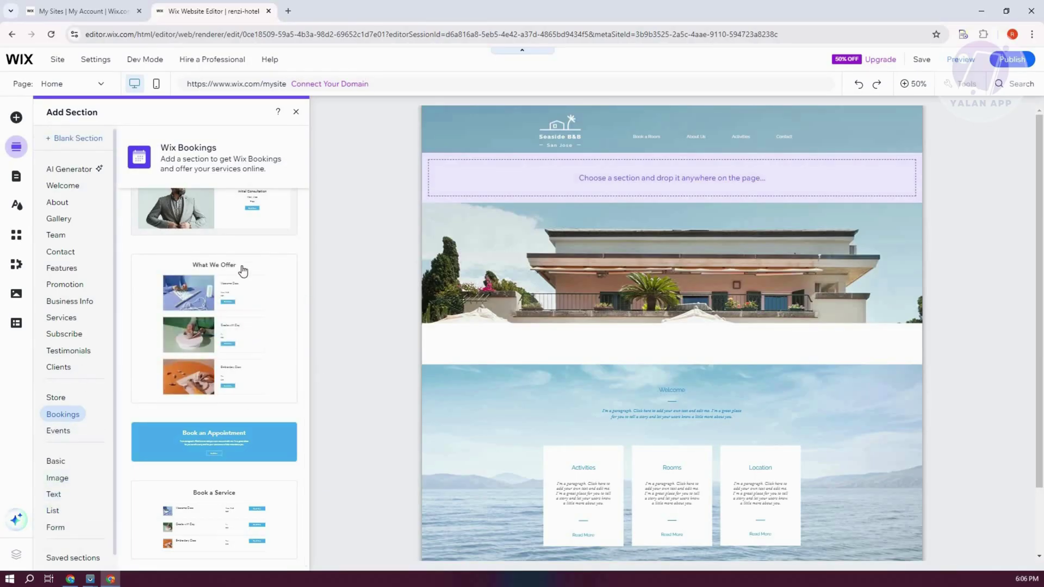
pyautogui.scroll(3, 274, 269)
pyautogui.moveTo(276, 211); pyautogui.dragTo(880, 363)
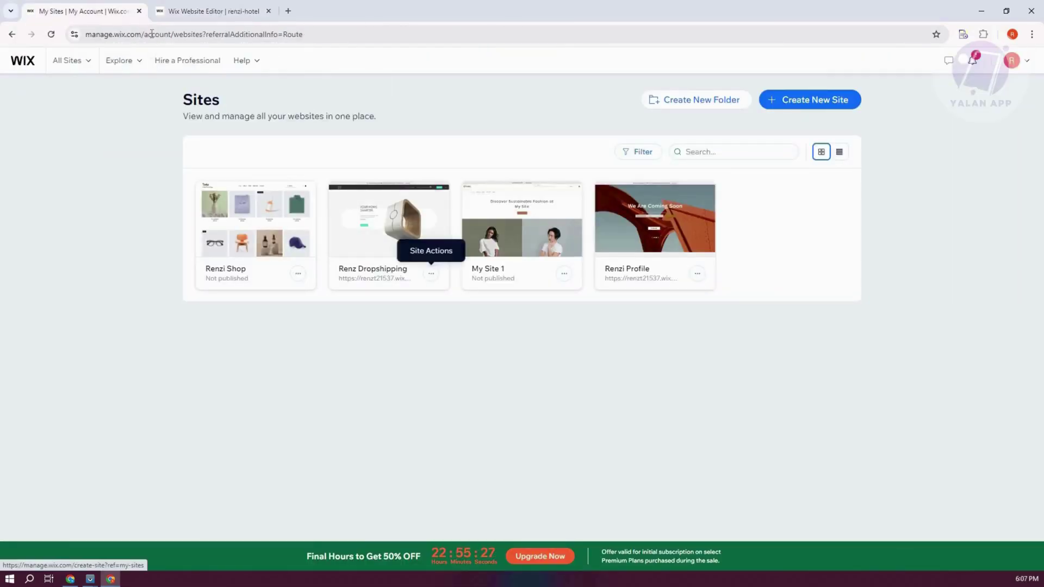
# Open the site dashboard in a new tab and go to Hotels Property Setup Overview
pyautogui.click(209, 11)
pyautogui.moveTo(25, 64)
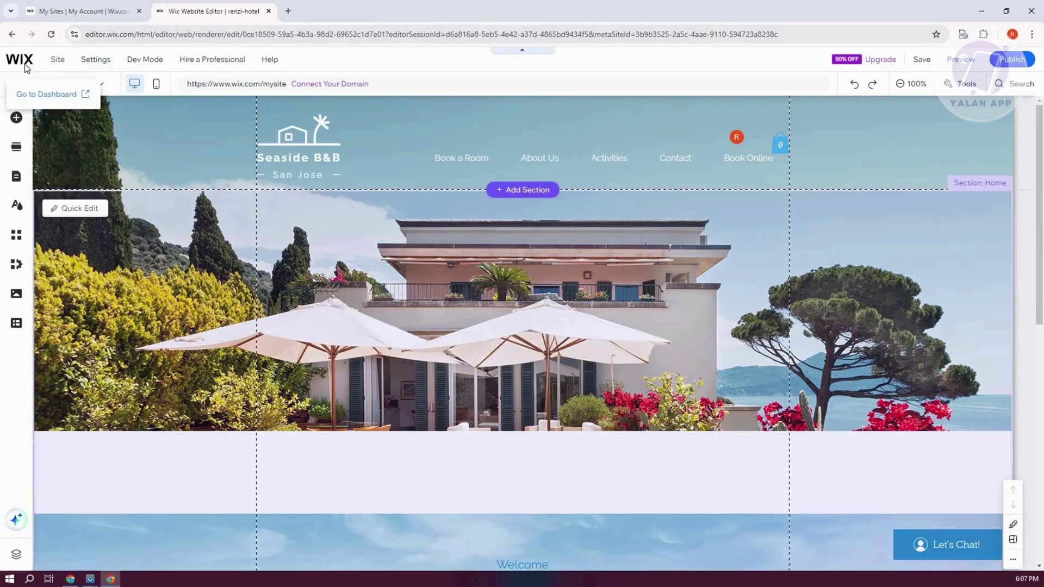
pyautogui.click(85, 93)
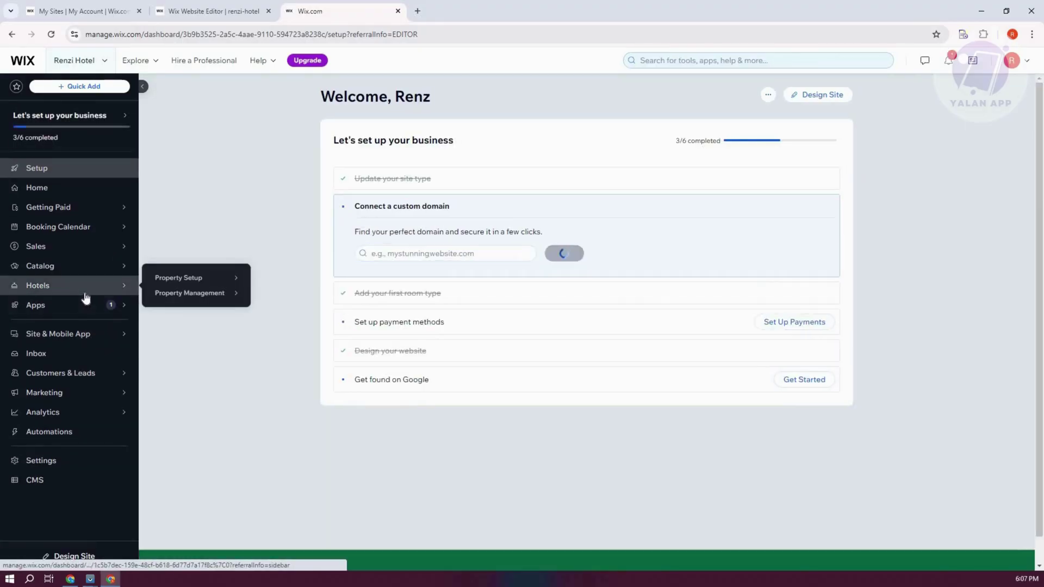
pyautogui.click(82, 296)
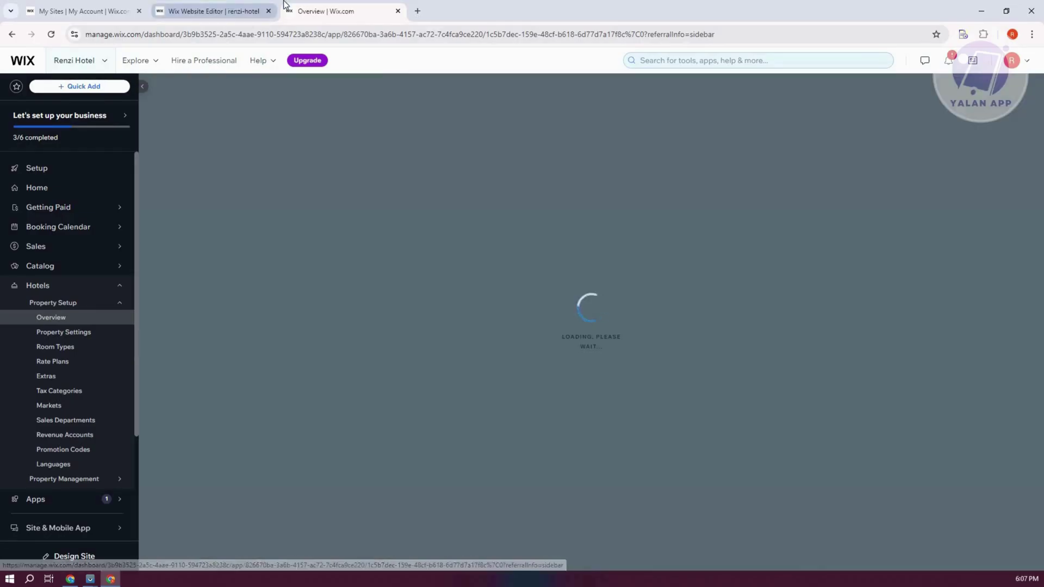
pyautogui.click(239, 10)
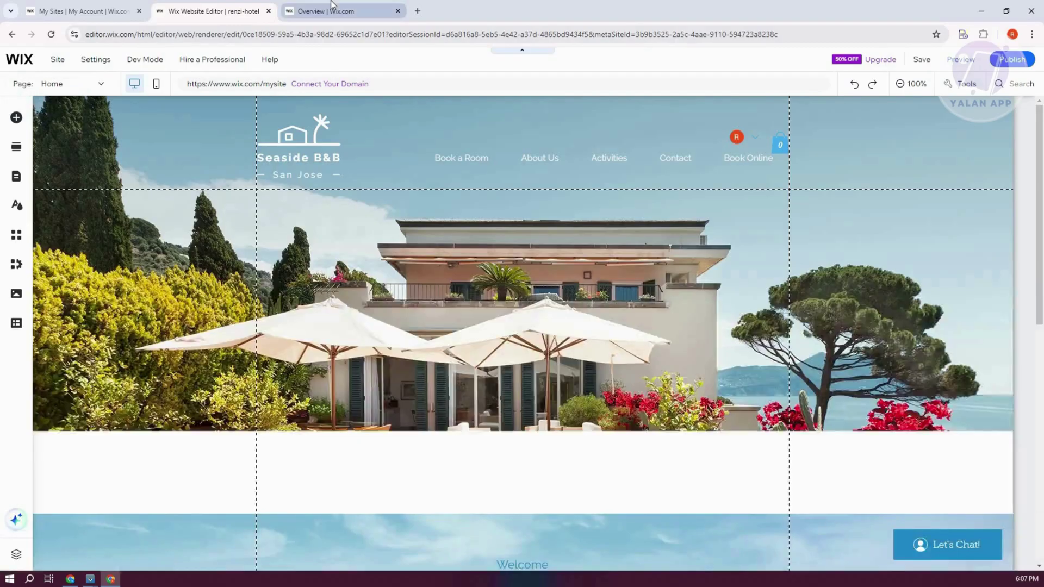
pyautogui.click(332, 5)
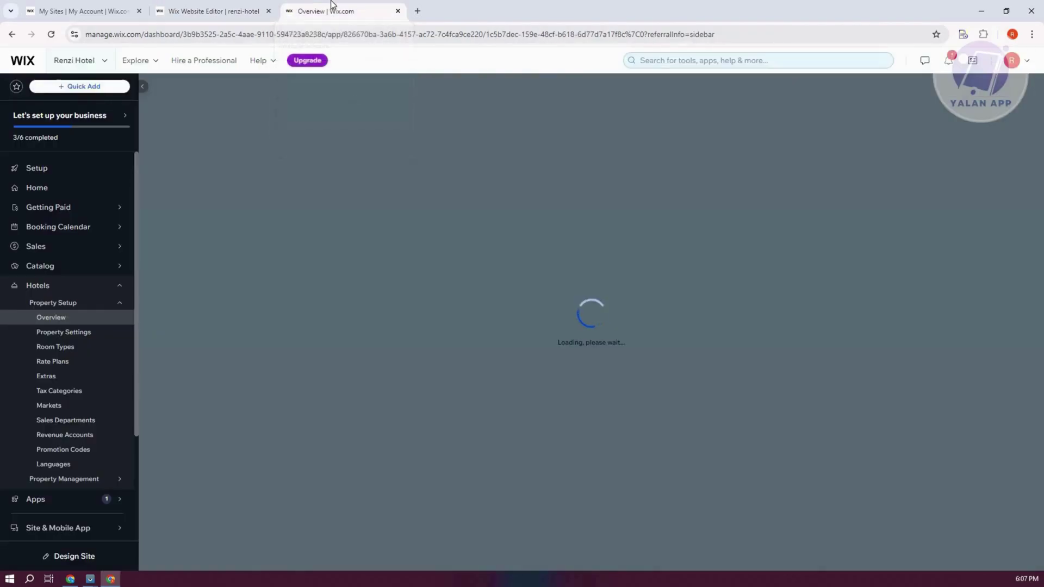